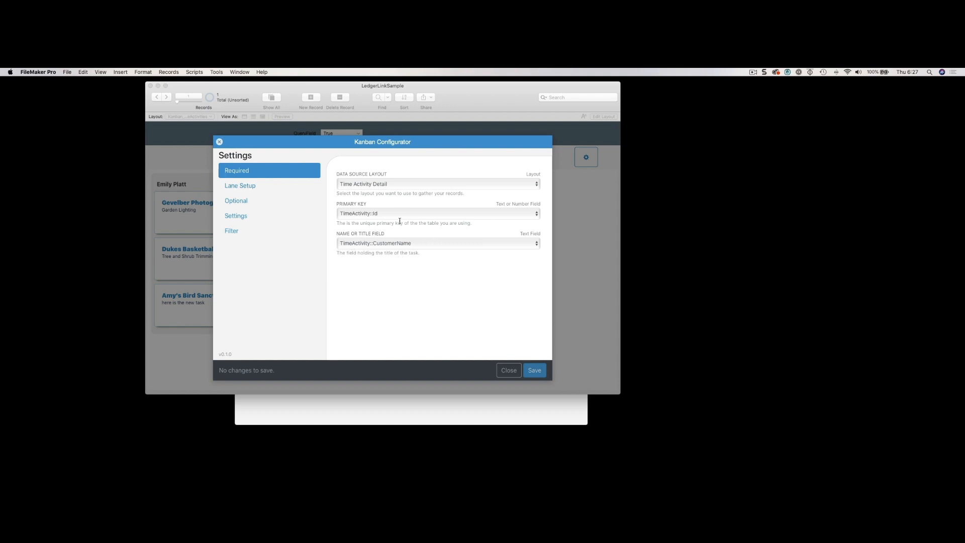
Set the Kanban's name or title field to TimeActivity::Description, keeping TimeActivity::Id as primary key, and save the configuration.
{"action": "left_click", "coordinate": [374, 213]}
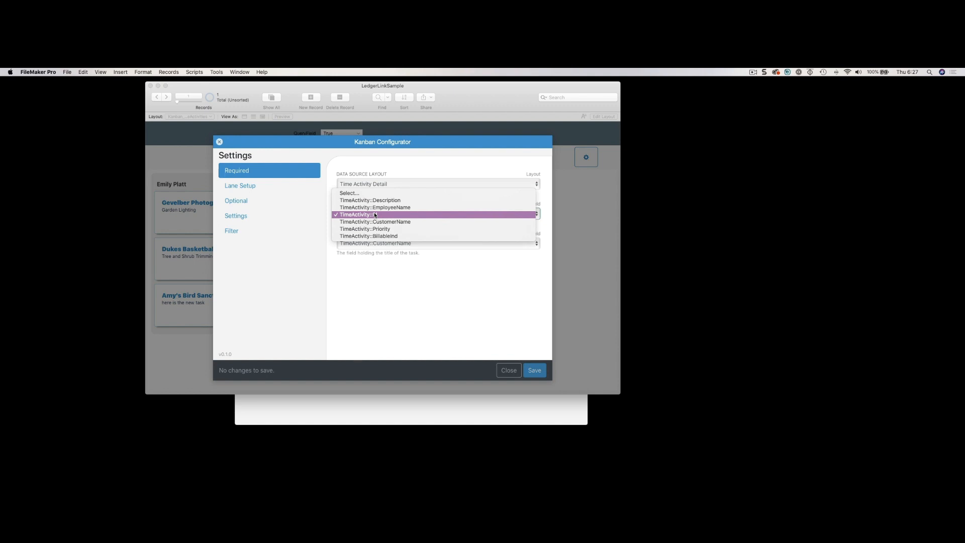
{"action": "left_click", "coordinate": [375, 215]}
{"action": "left_click", "coordinate": [356, 244]}
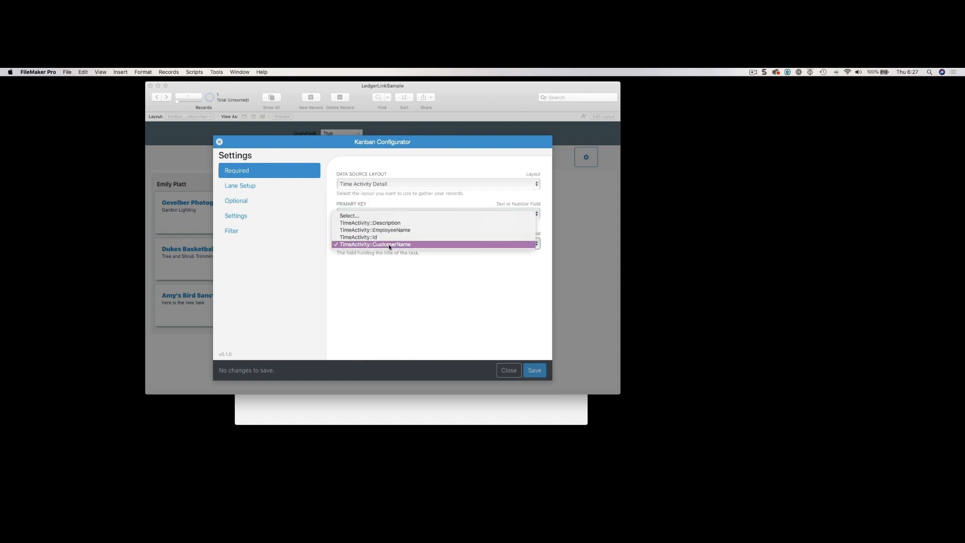
{"action": "left_click", "coordinate": [403, 223]}
{"action": "left_click", "coordinate": [534, 369]}
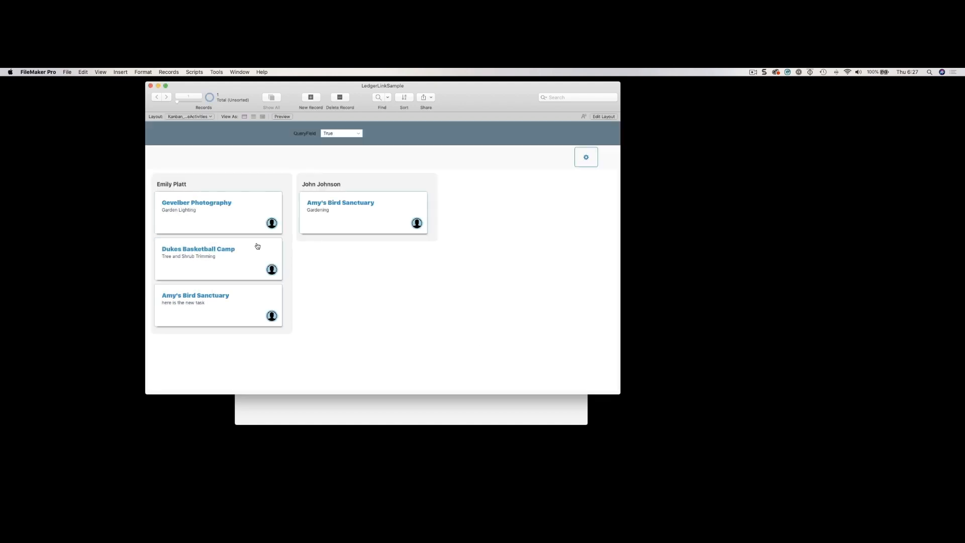
Clear the Kanban's optional description, label and additional info fields in the configurator and save the changes.
{"action": "left_click", "coordinate": [587, 159]}
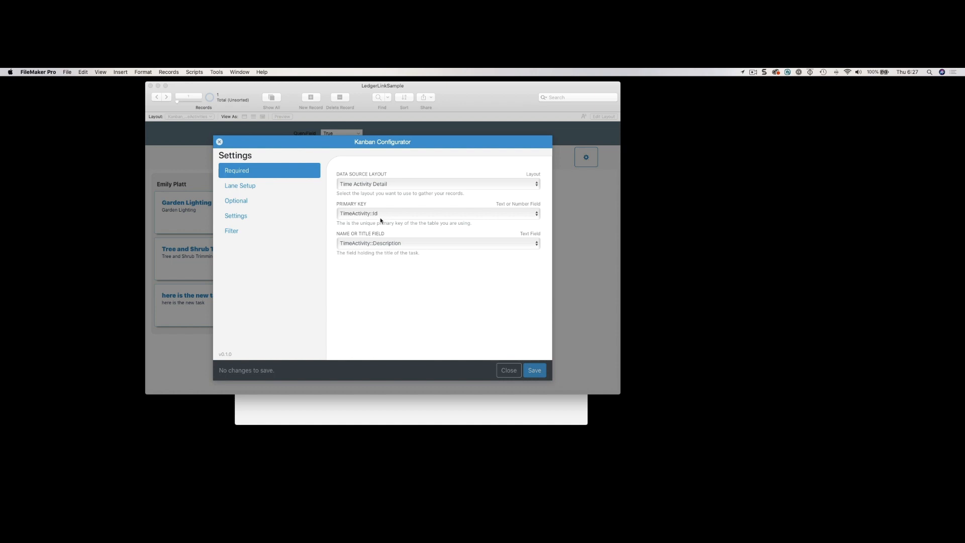
{"action": "left_click", "coordinate": [236, 202]}
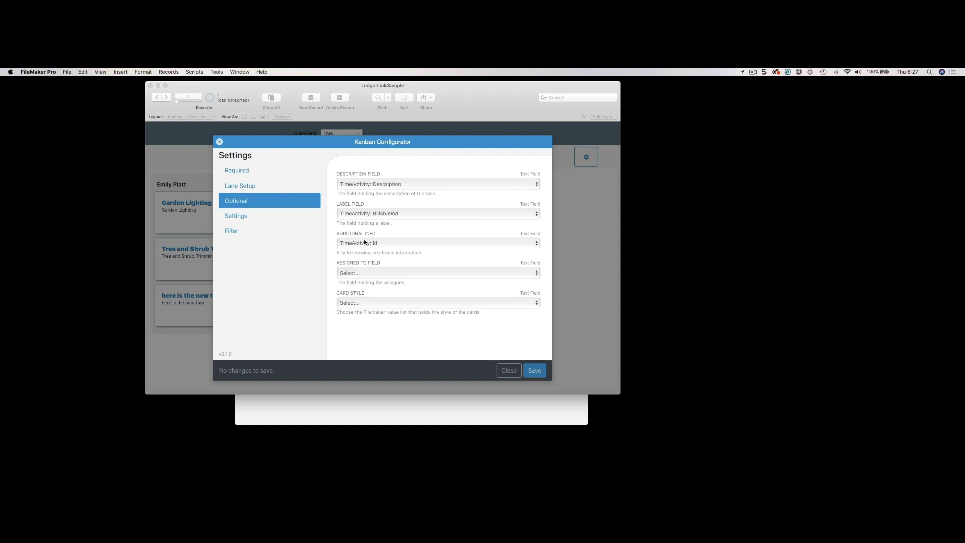
{"action": "left_click", "coordinate": [345, 185]}
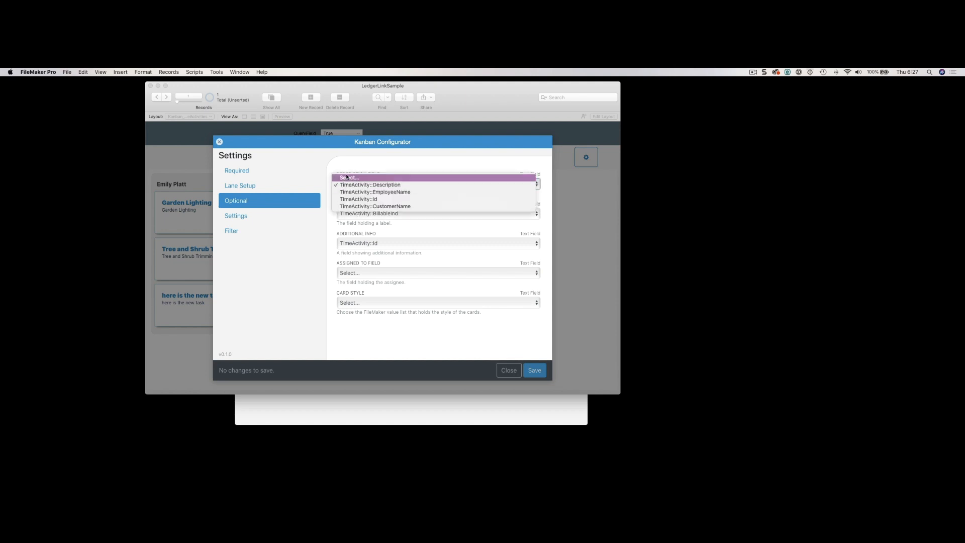
{"action": "left_click", "coordinate": [359, 225]}
{"action": "left_click", "coordinate": [359, 214]}
{"action": "left_click", "coordinate": [356, 170]}
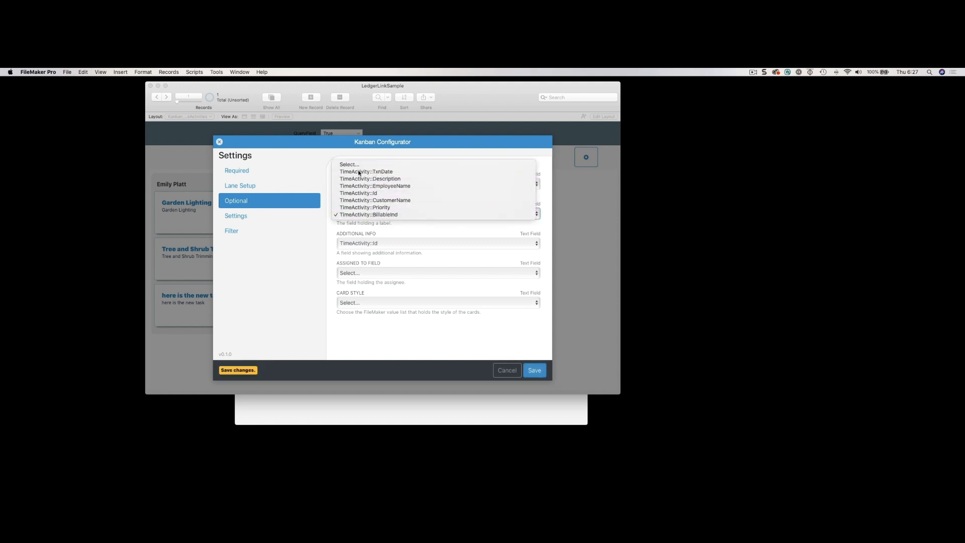
{"action": "left_click", "coordinate": [369, 242]}
{"action": "left_click", "coordinate": [371, 213]}
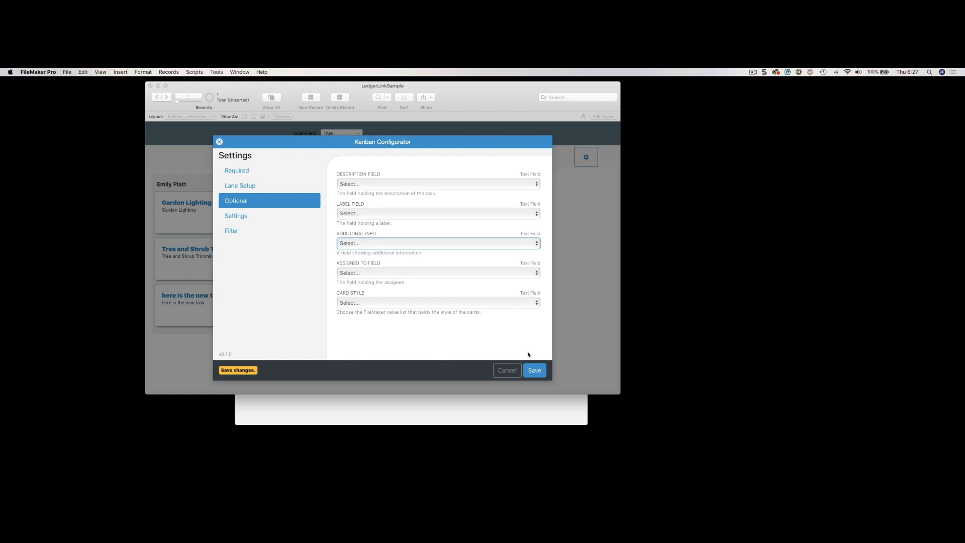
{"action": "left_click", "coordinate": [534, 370]}
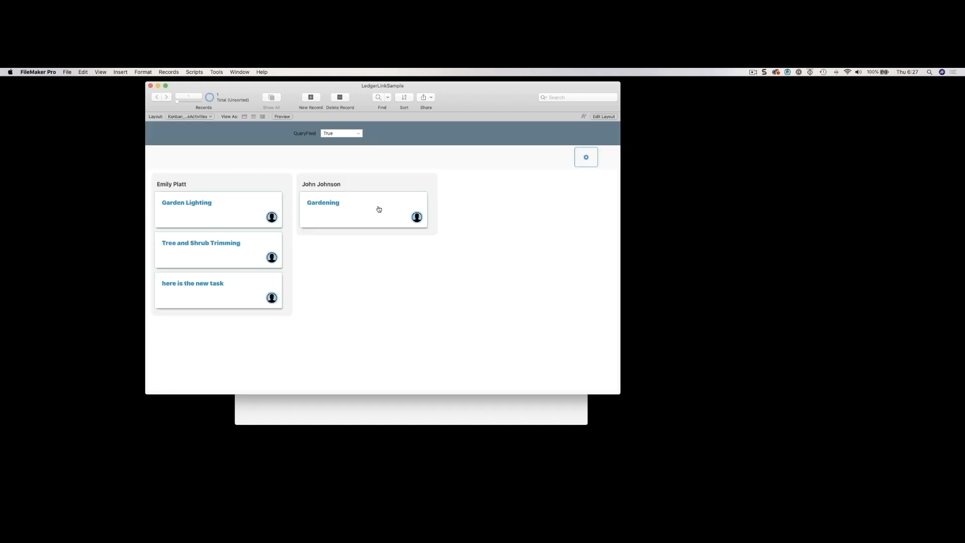
Set the Kanban card style to Red, disable card dragging, and save the configuration.
{"action": "left_click", "coordinate": [578, 158]}
{"action": "left_click", "coordinate": [229, 200]}
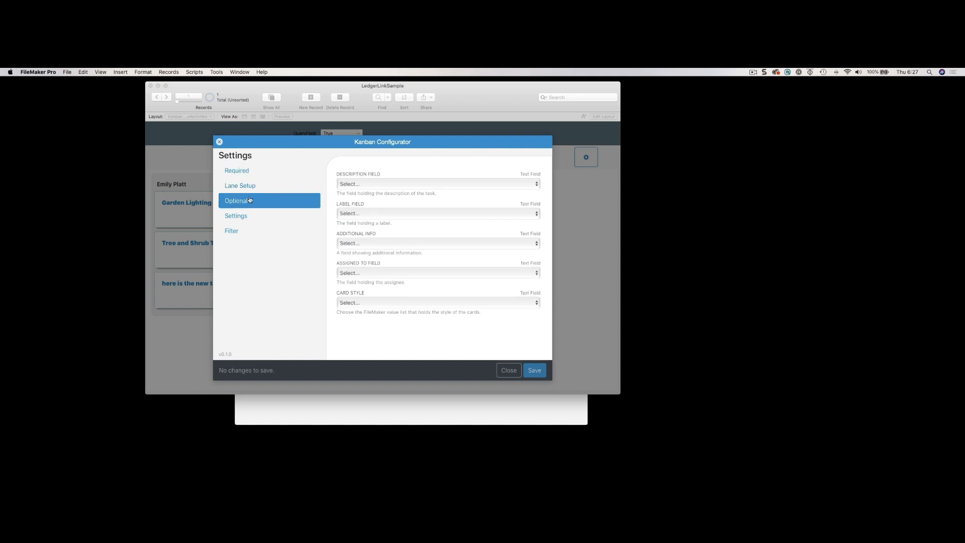
{"action": "left_click", "coordinate": [228, 215]}
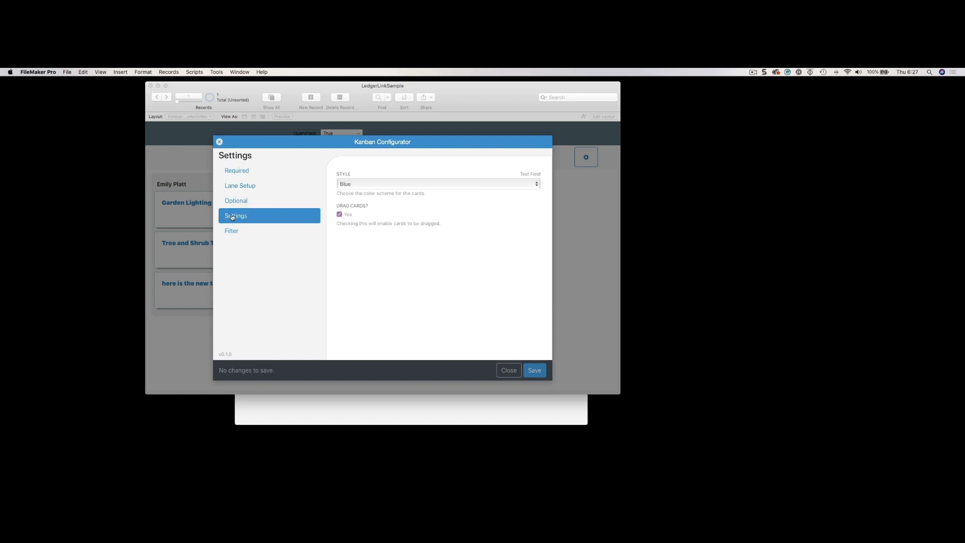
{"action": "left_click", "coordinate": [355, 184]}
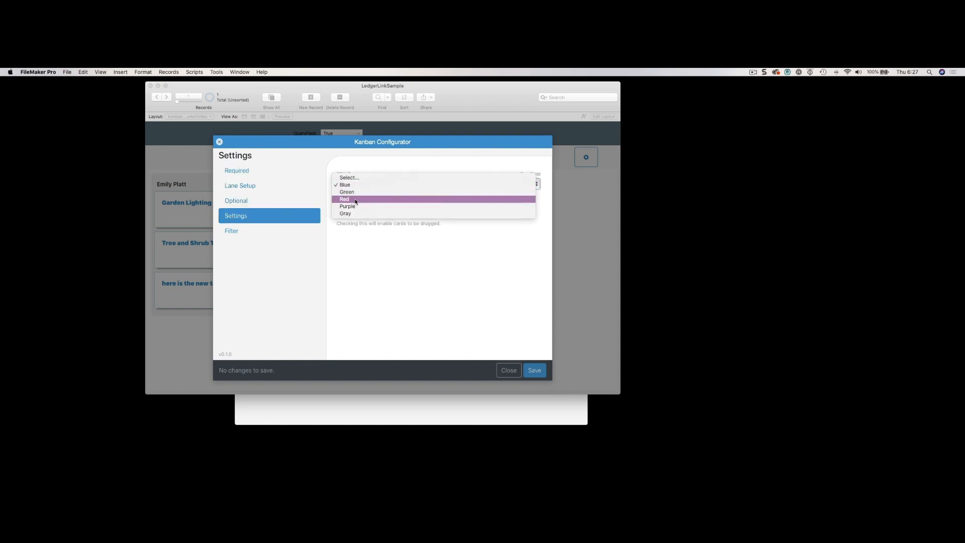
{"action": "left_click", "coordinate": [352, 200]}
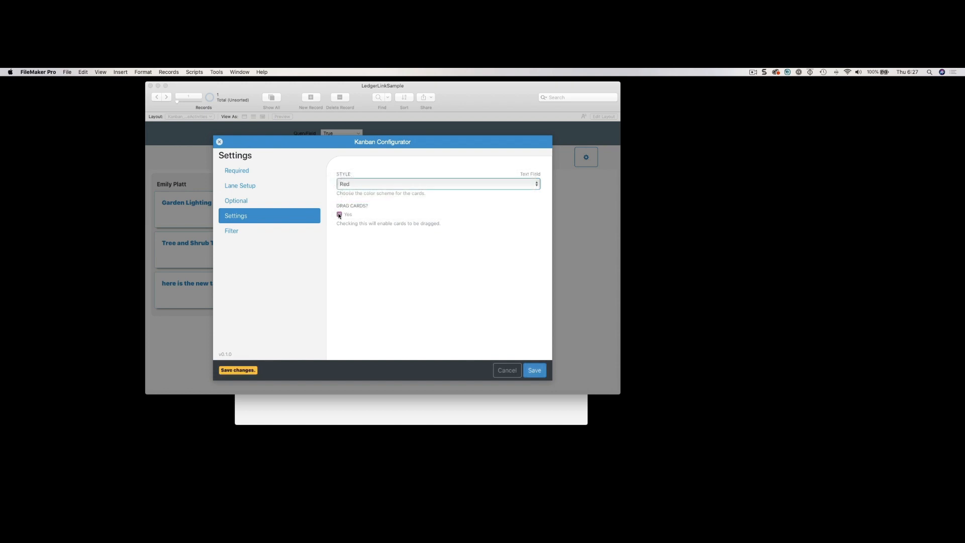
{"action": "left_click", "coordinate": [339, 215]}
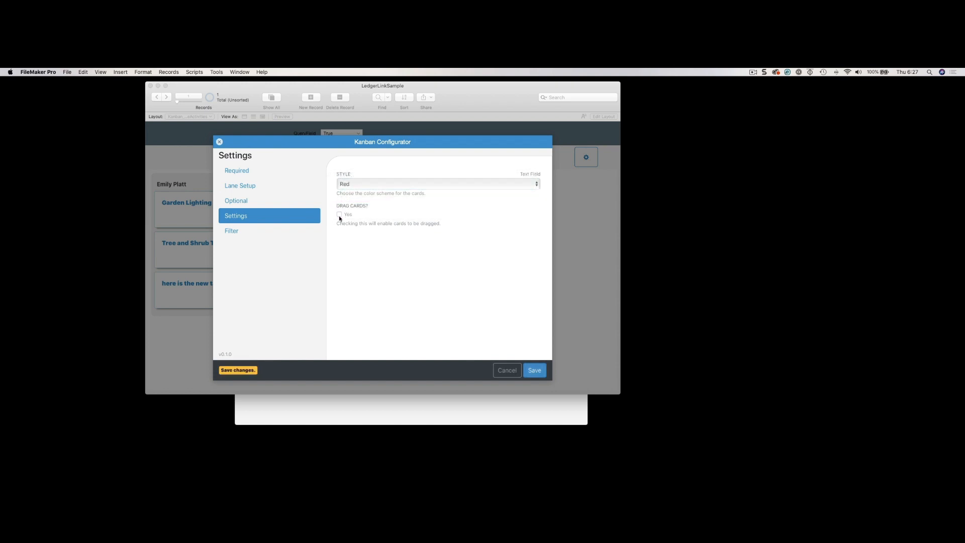
{"action": "left_click", "coordinate": [533, 371]}
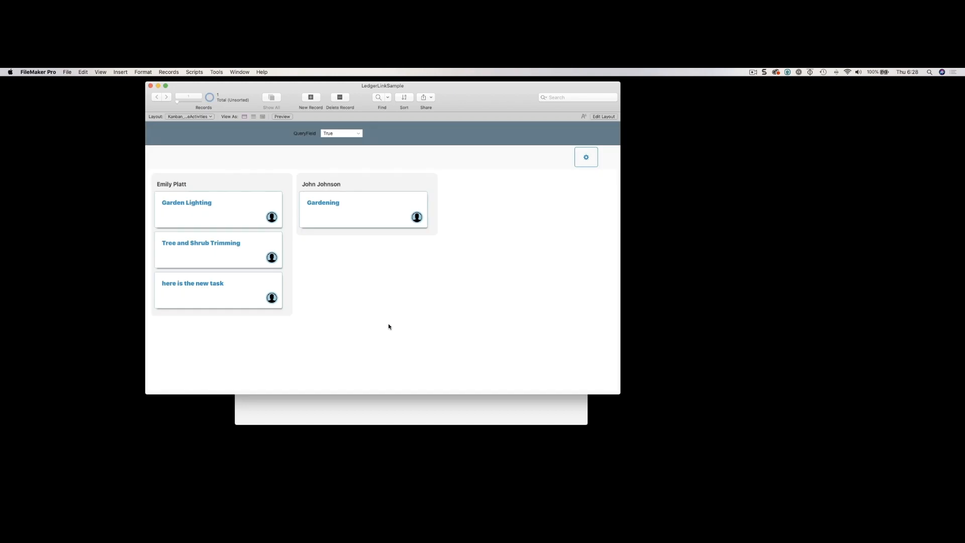
View the Garden Lighting card's details and the Kanban's required settings, closing both without changes.
{"action": "left_click", "coordinate": [221, 210]}
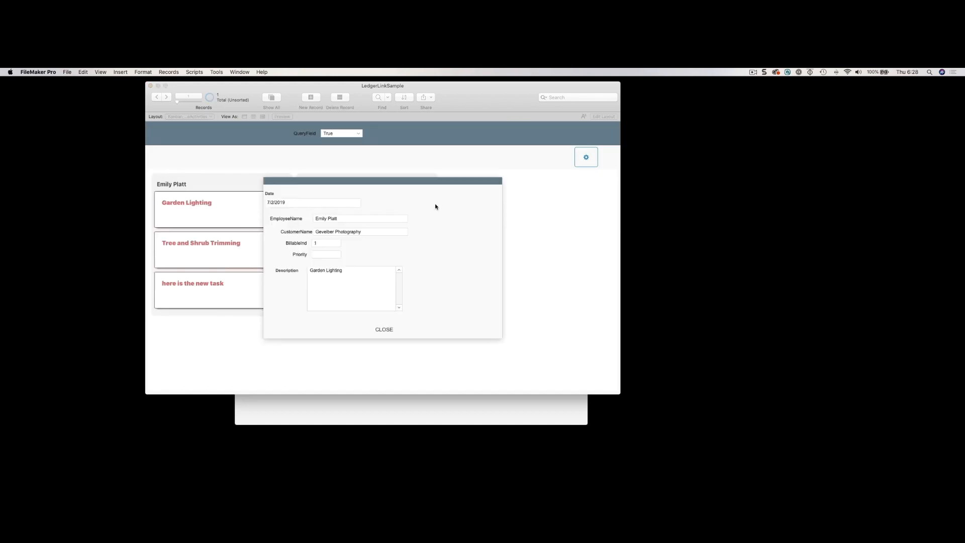
{"action": "left_click", "coordinate": [384, 330]}
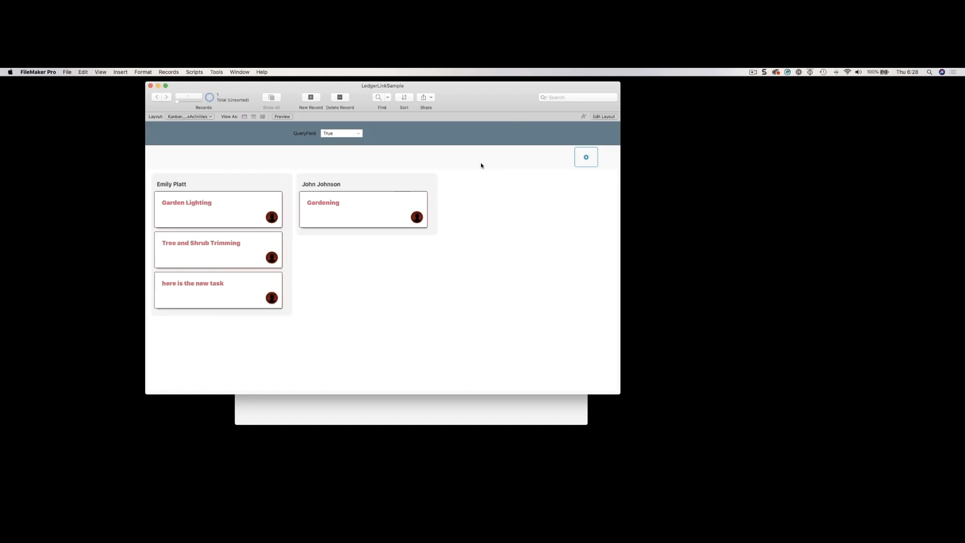
{"action": "left_click", "coordinate": [583, 160]}
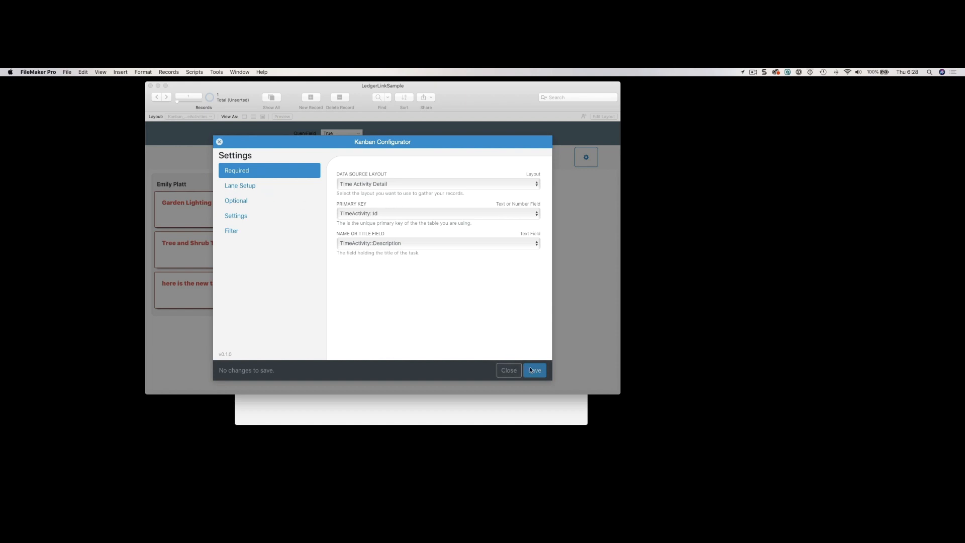
{"action": "left_click", "coordinate": [508, 370]}
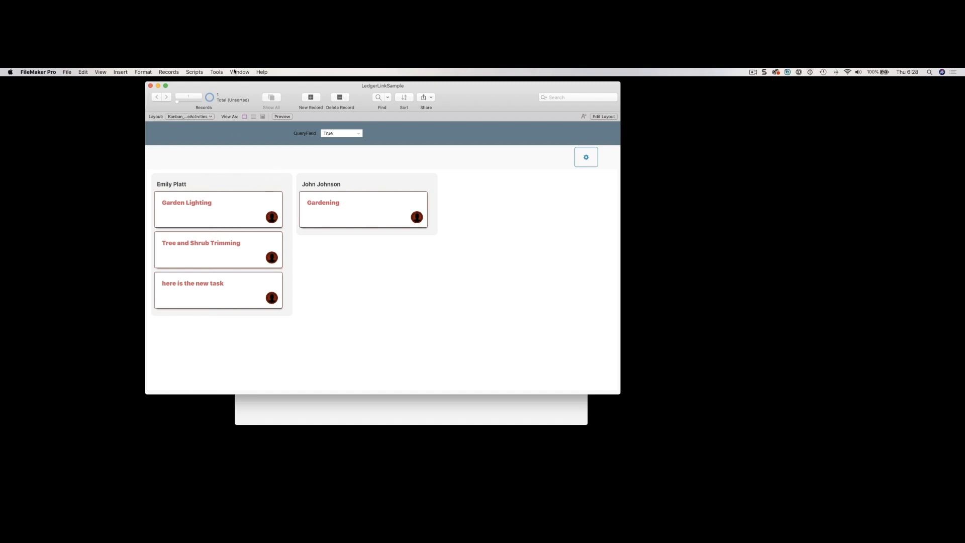
Open the Kanban Configurator layout in a new window from the list of all layouts.
{"action": "left_click", "coordinate": [194, 116]}
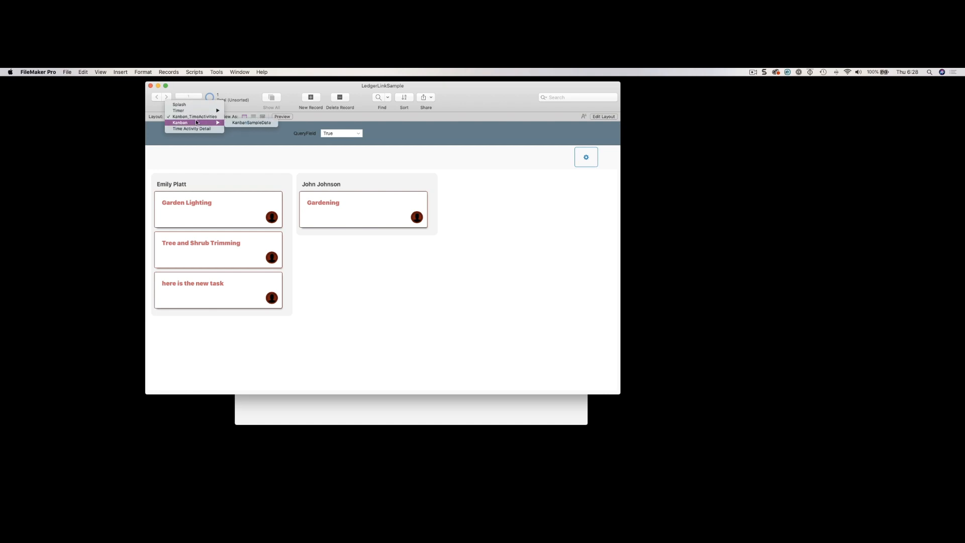
{"action": "left_click", "coordinate": [410, 211]}
{"action": "key", "text": "super+shift+l"}
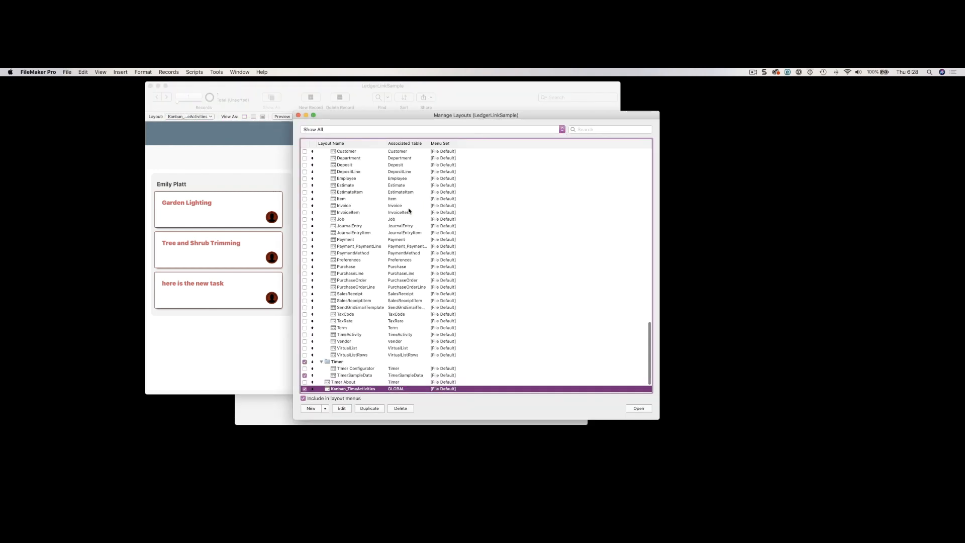
{"action": "scroll", "coordinate": [341, 347], "scroll_direction": "down", "scroll_amount": 2}
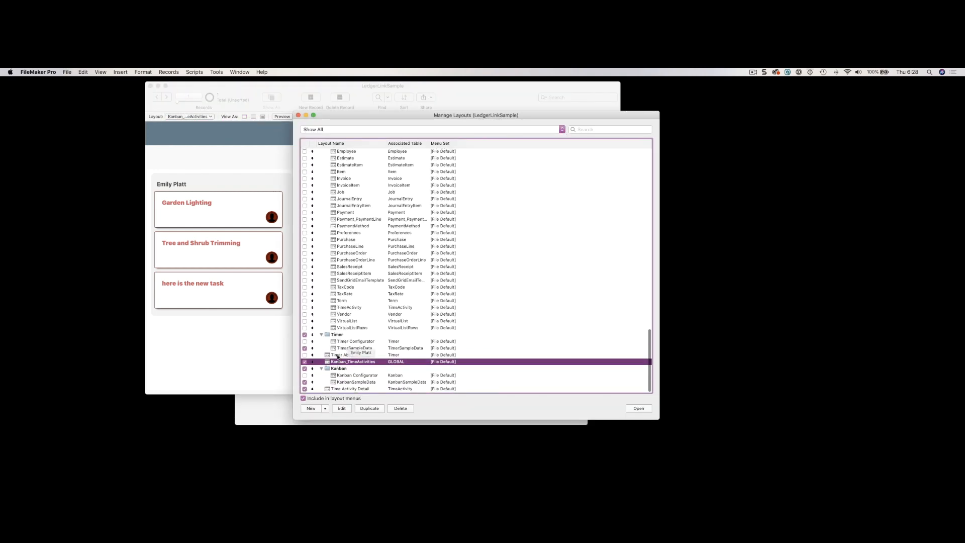
{"action": "left_click", "coordinate": [350, 375]}
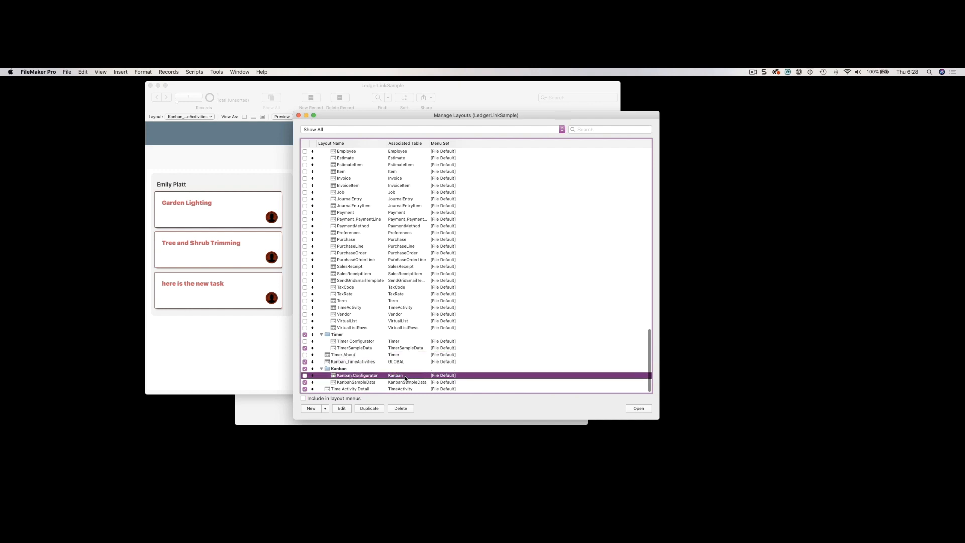
{"action": "left_click", "coordinate": [634, 408]}
{"action": "left_click", "coordinate": [215, 72]}
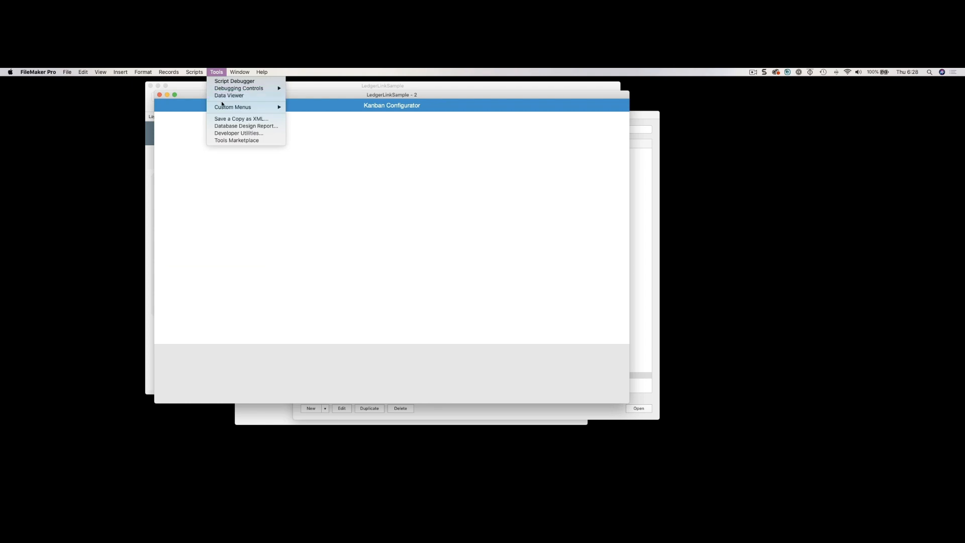
{"action": "left_click", "coordinate": [228, 95]}
{"action": "double_click", "coordinate": [394, 142]}
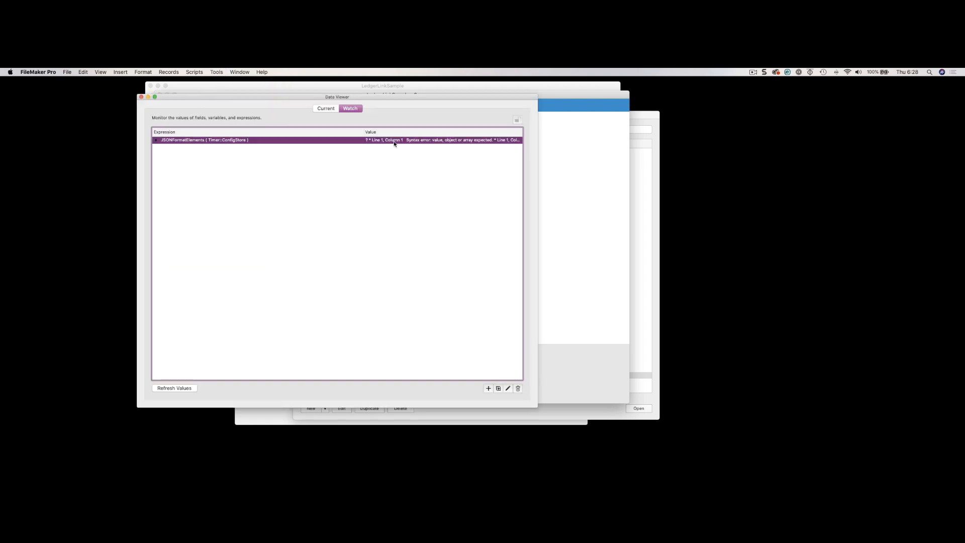
{"action": "double_click", "coordinate": [436, 206]}
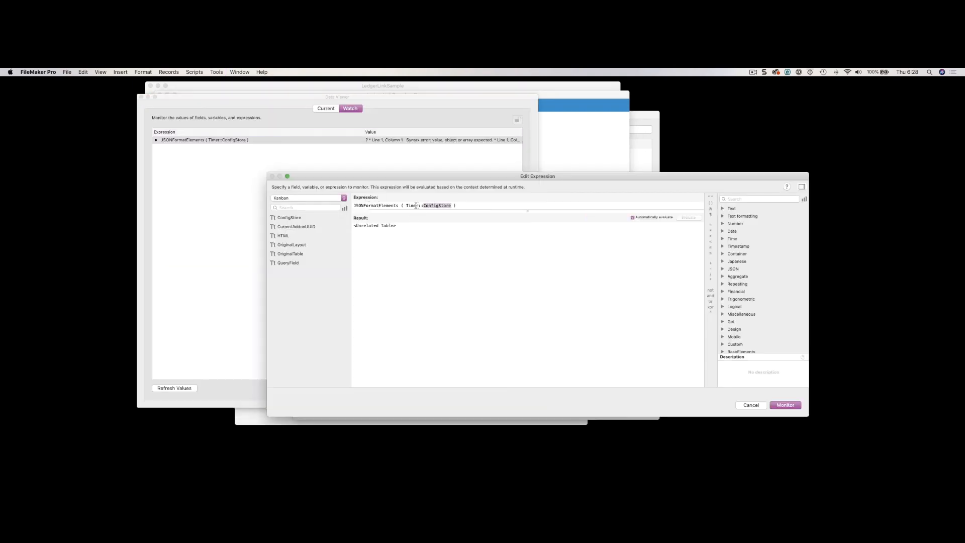
{"action": "left_click", "coordinate": [414, 206], "text": "shift"}
{"action": "double_click", "coordinate": [293, 218]}
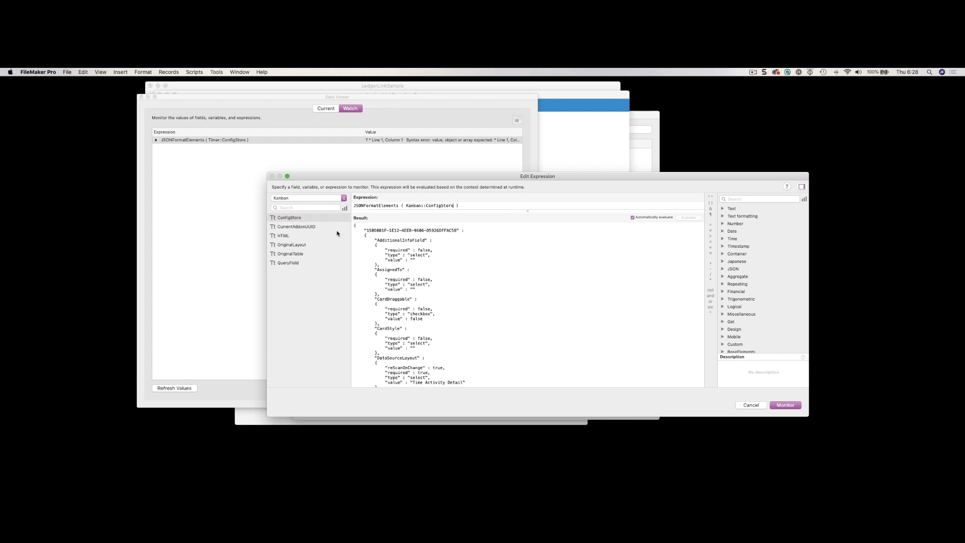
Enlarge the expression editor and its result area, and examine the stored Kanban configuration JSON from its UUID key through its field settings.
{"action": "scroll", "coordinate": [430, 254], "scroll_direction": "down", "scroll_amount": 10}
{"action": "scroll", "coordinate": [431, 254], "scroll_direction": "up", "scroll_amount": 10}
{"action": "left_click_drag", "start_coordinate": [807, 424], "coordinate": [863, 473]}
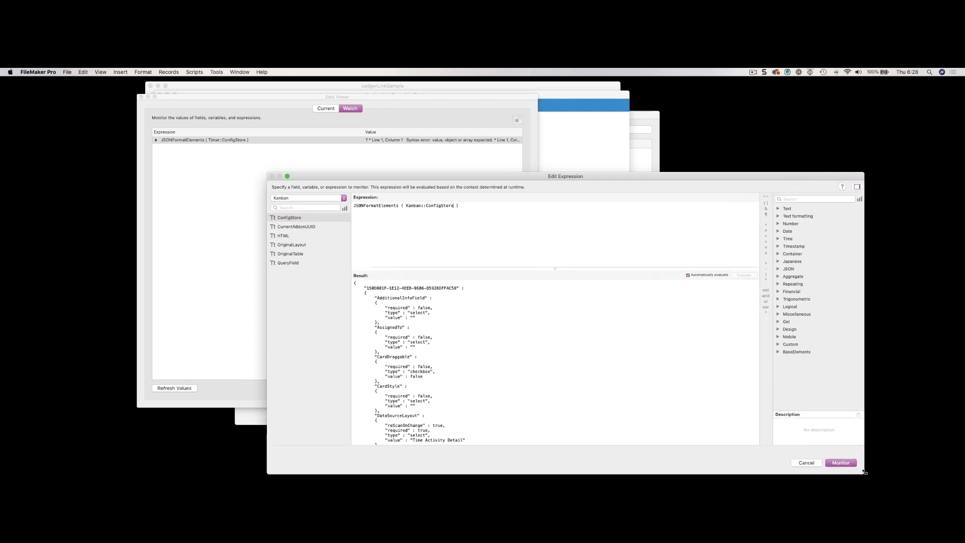
{"action": "mouse_move", "coordinate": [465, 214]}
{"action": "left_mouse_down"}
{"action": "mouse_move", "coordinate": [464, 266]}
{"action": "mouse_move", "coordinate": [465, 208]}
{"action": "left_mouse_up"}
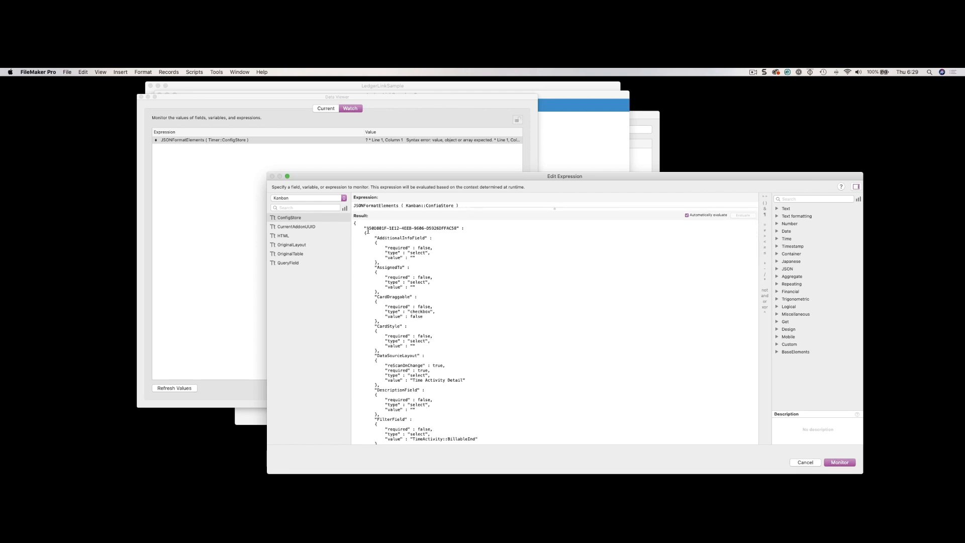
{"action": "left_click_drag", "start_coordinate": [367, 229], "coordinate": [455, 227]}
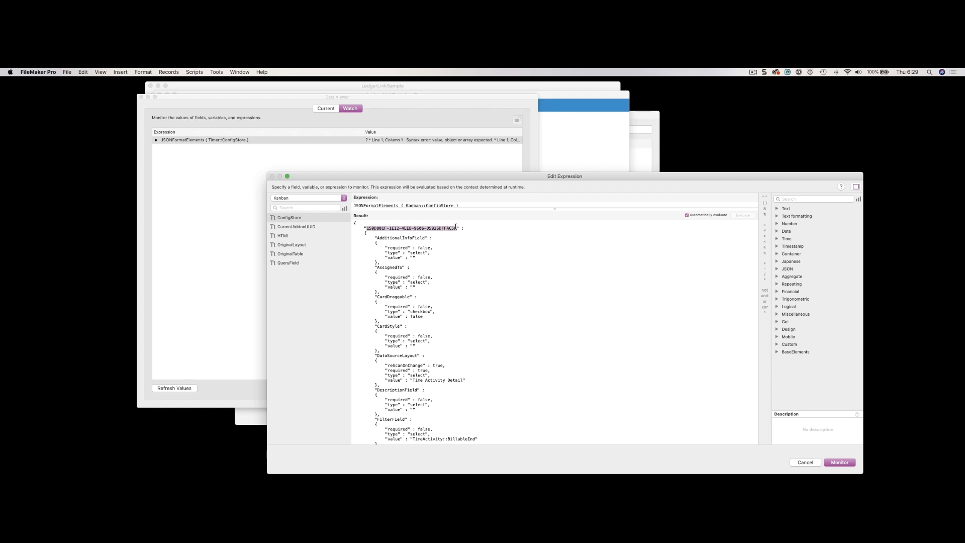
{"action": "scroll", "coordinate": [411, 273], "scroll_direction": "down", "scroll_amount": 3}
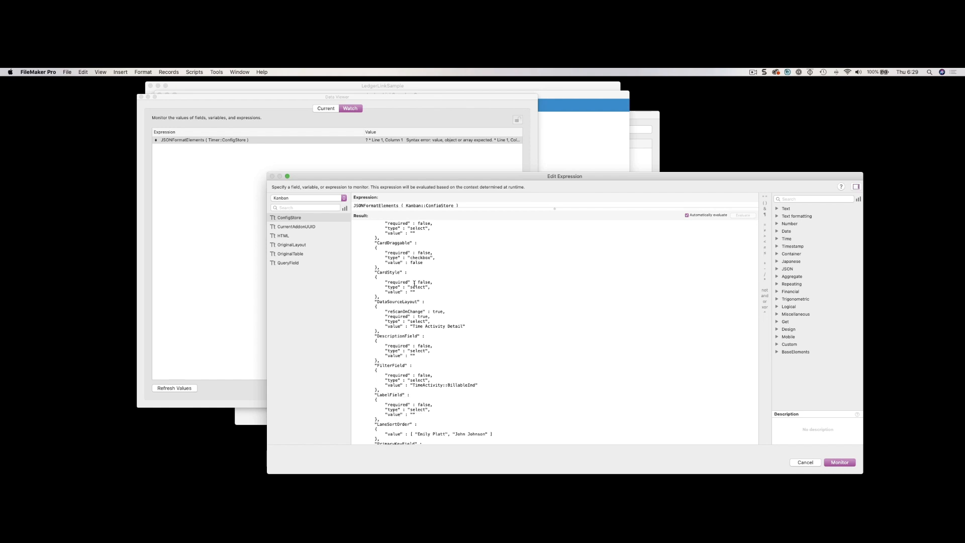
{"action": "scroll", "coordinate": [414, 284], "scroll_direction": "down", "scroll_amount": 1}
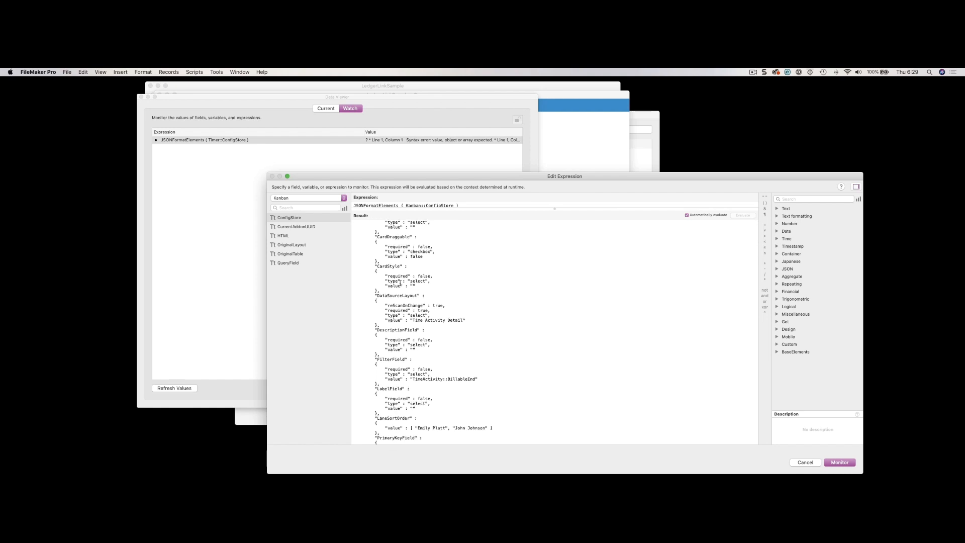
{"action": "scroll", "coordinate": [400, 283], "scroll_direction": "down", "scroll_amount": 1}
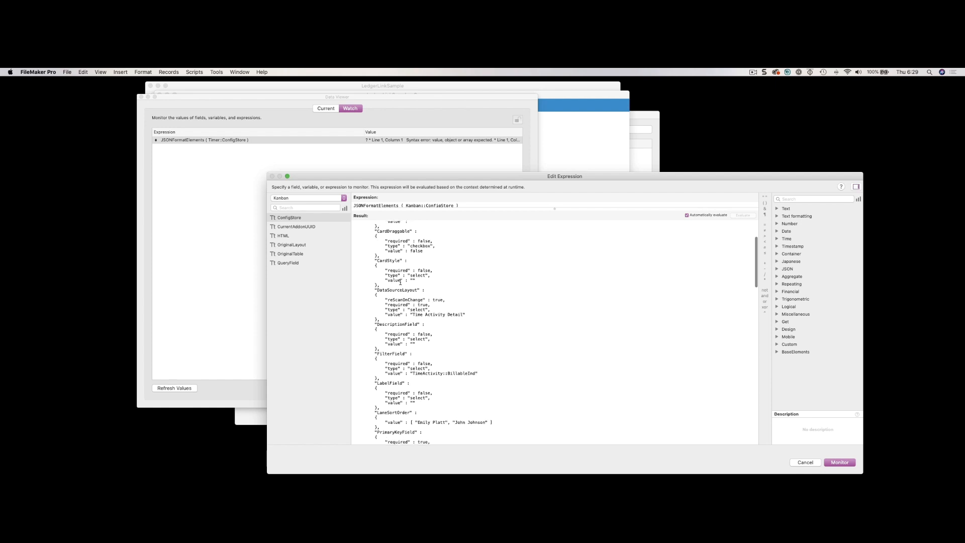
{"action": "scroll", "coordinate": [400, 282], "scroll_direction": "down", "scroll_amount": 3}
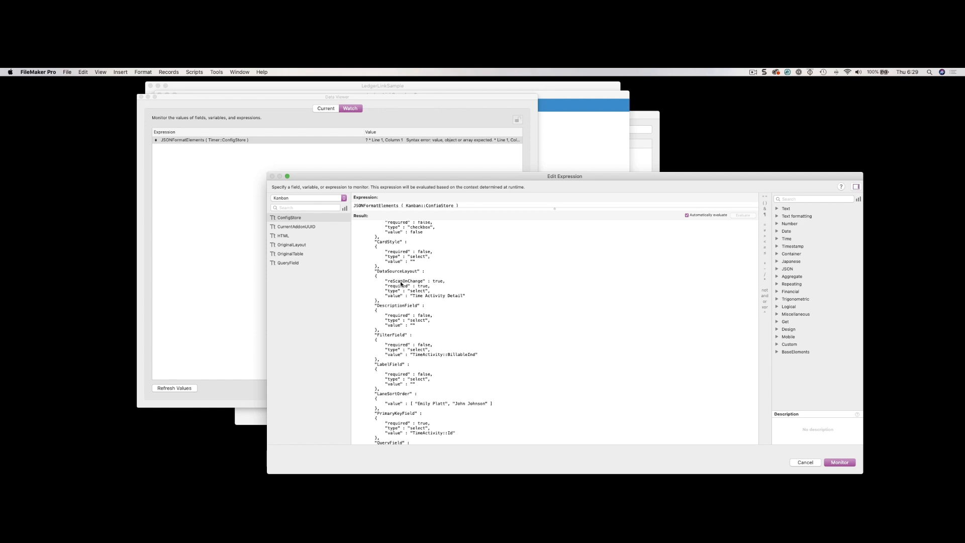
{"action": "scroll", "coordinate": [401, 283], "scroll_direction": "down", "scroll_amount": 8}
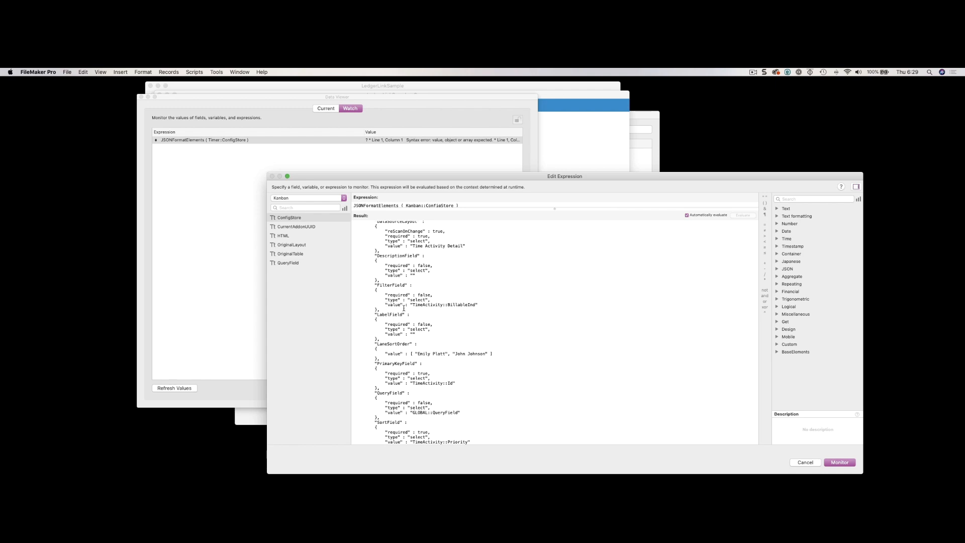
Examine the stored Kanban JSON's DataSourceLayout and CardDraggable values, and the remaining settings down to the DEV_UUID section.
{"action": "scroll", "coordinate": [403, 308], "scroll_direction": "up", "scroll_amount": 8}
{"action": "left_click_drag", "start_coordinate": [412, 298], "coordinate": [462, 298]}
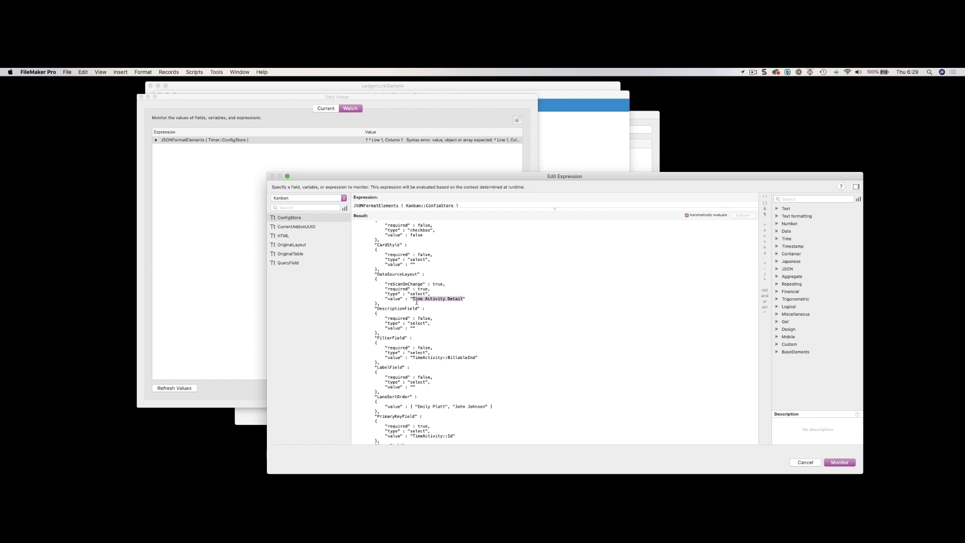
{"action": "scroll", "coordinate": [417, 301], "scroll_direction": "up", "scroll_amount": 12}
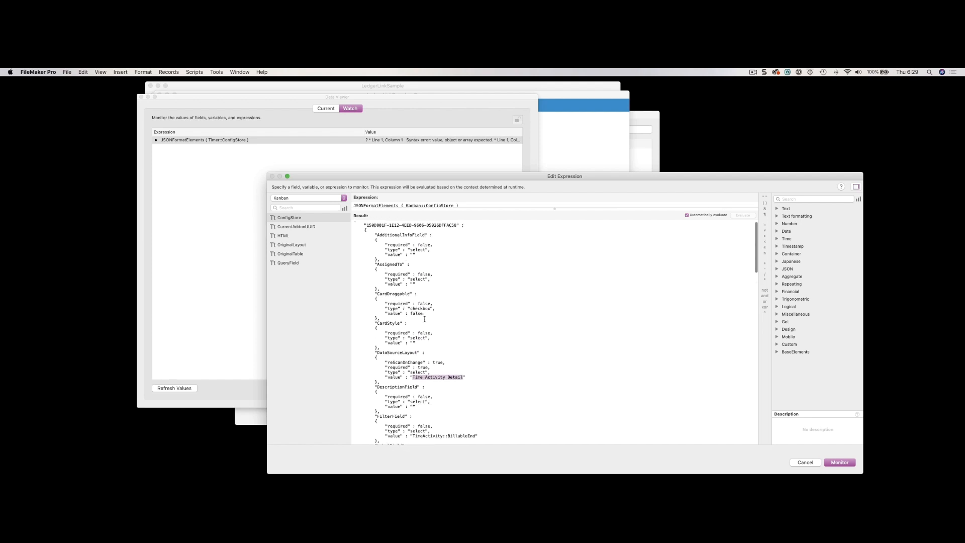
{"action": "left_click_drag", "start_coordinate": [374, 290], "coordinate": [395, 316]}
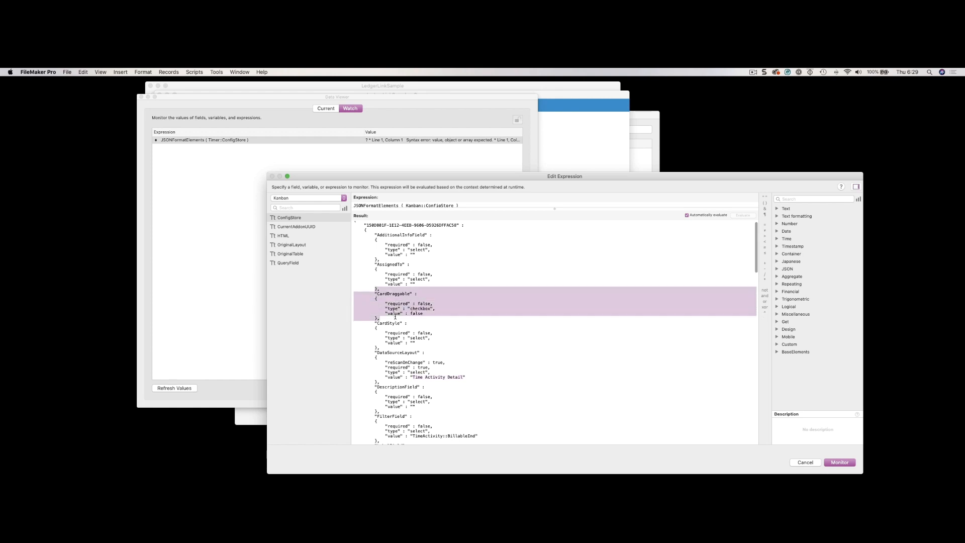
{"action": "double_click", "coordinate": [416, 313]}
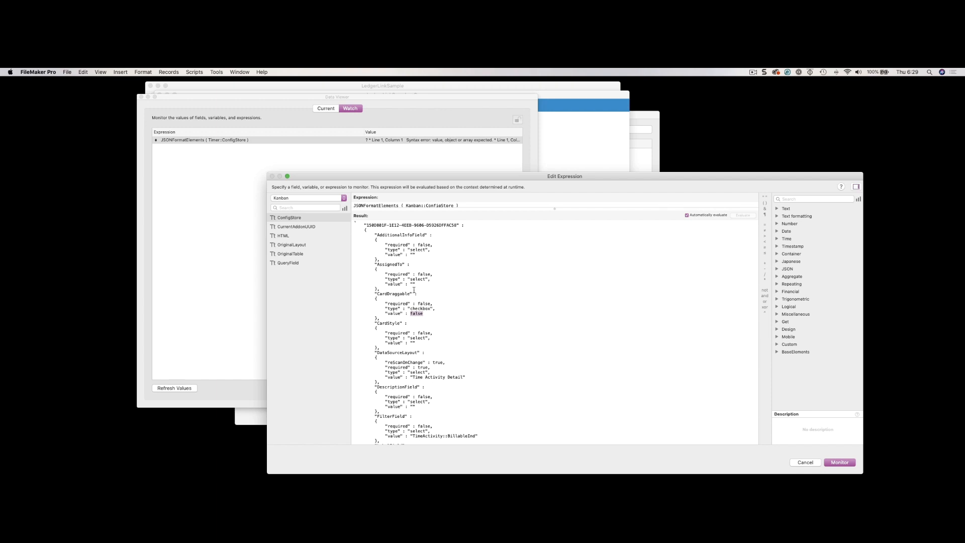
{"action": "scroll", "coordinate": [412, 290], "scroll_direction": "down", "scroll_amount": 8}
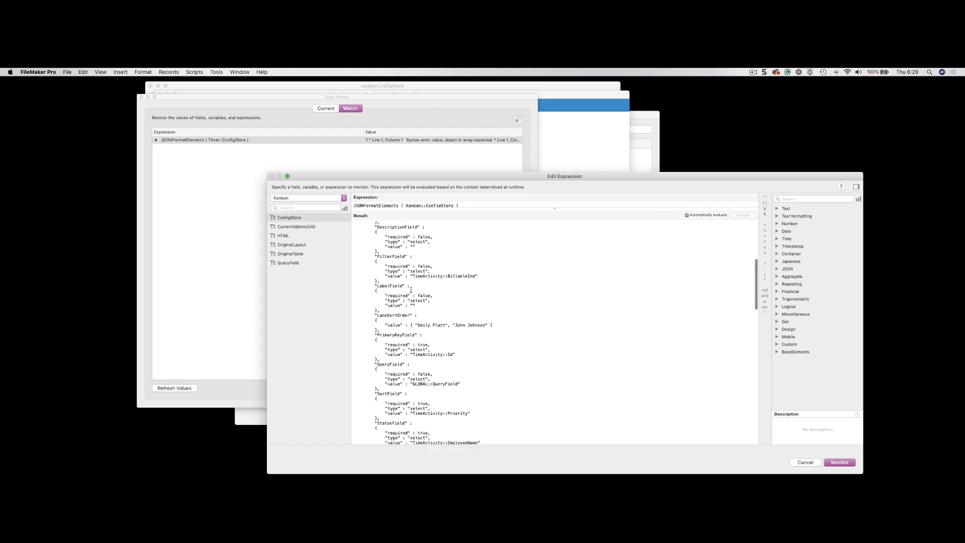
{"action": "scroll", "coordinate": [411, 290], "scroll_direction": "down", "scroll_amount": 10}
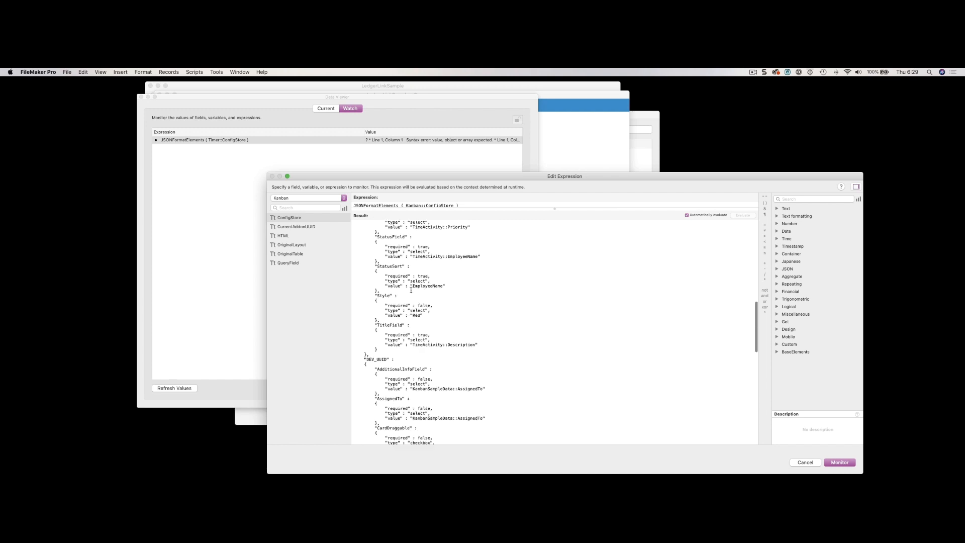
{"action": "scroll", "coordinate": [410, 290], "scroll_direction": "down", "scroll_amount": 2}
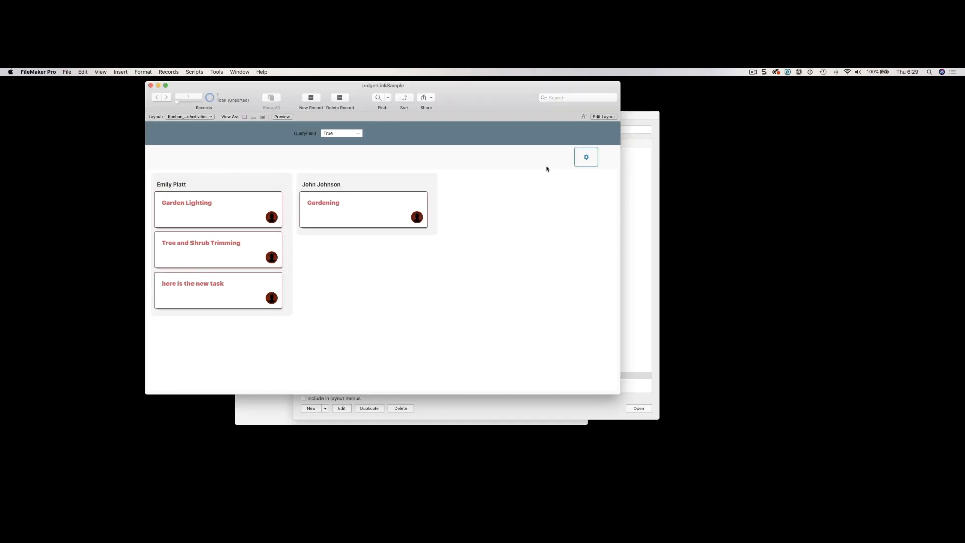
View the Kanban Configurator's required settings from the time activities board and close them without changes.
{"action": "left_click", "coordinate": [585, 160]}
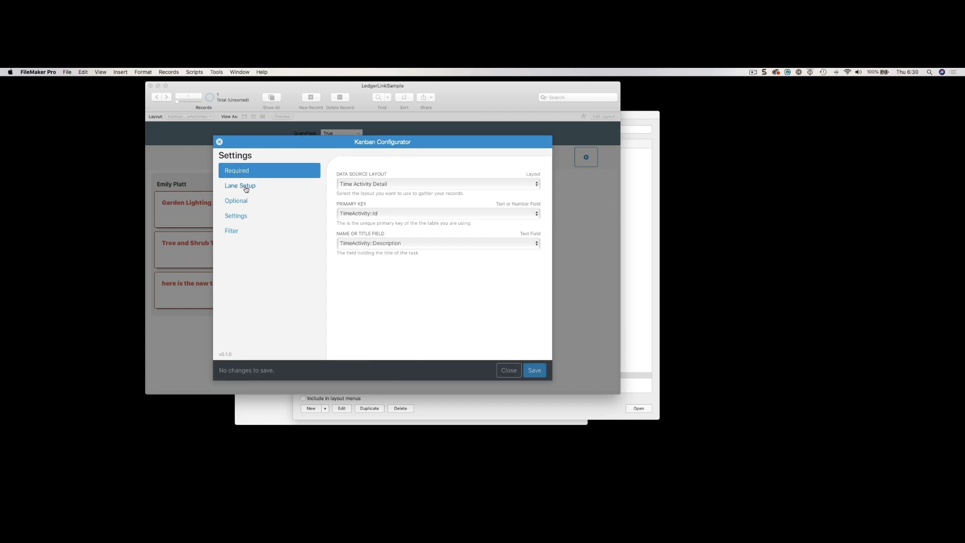
{"action": "left_click", "coordinate": [219, 142]}
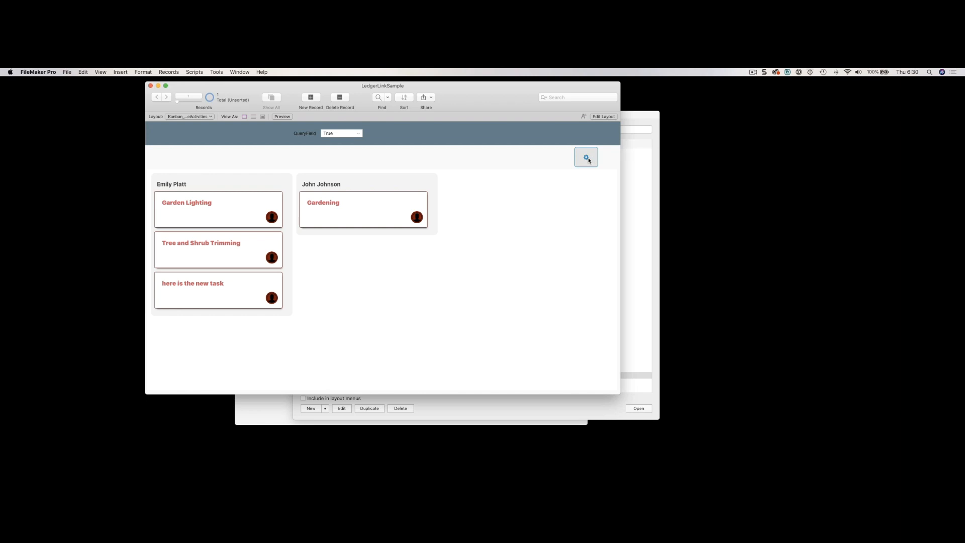
In Layout mode, try moving the Kanban settings button beyond the layout's right edge and back into the body.
{"action": "key", "text": "super+l"}
{"action": "left_click", "coordinate": [616, 162]}
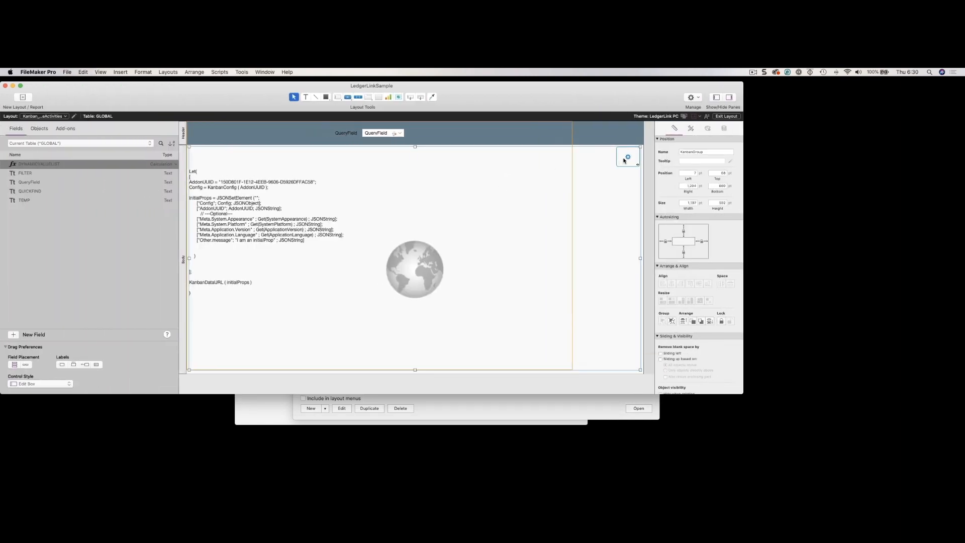
{"action": "left_click", "coordinate": [582, 170]}
{"action": "scroll", "coordinate": [577, 163], "scroll_direction": "right", "scroll_amount": 5}
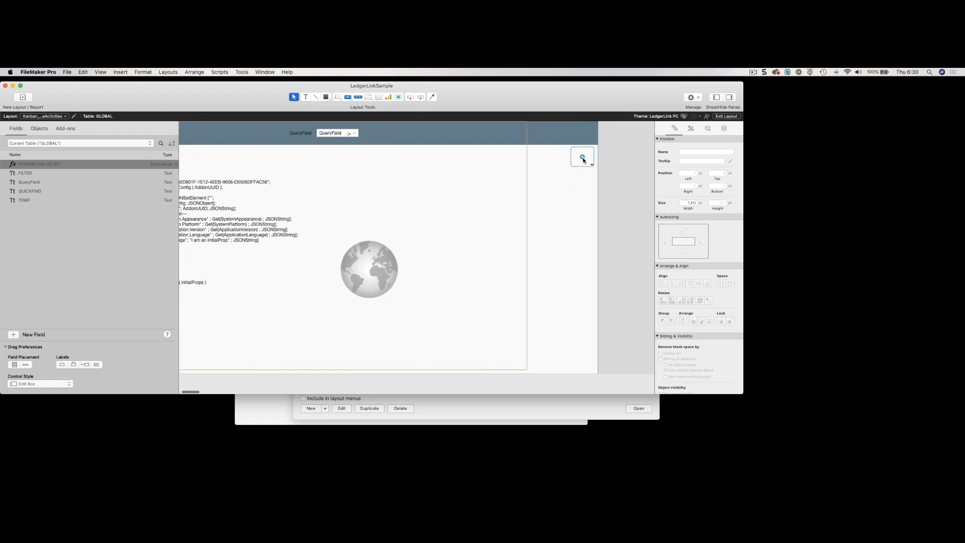
{"action": "left_click_drag", "start_coordinate": [553, 158], "coordinate": [596, 161]}
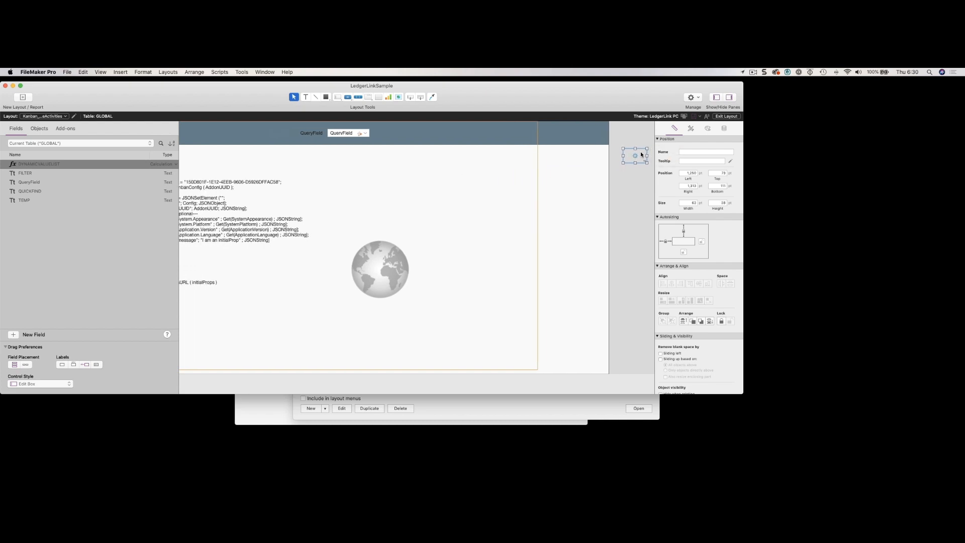
{"action": "left_click_drag", "start_coordinate": [640, 153], "coordinate": [599, 152]}
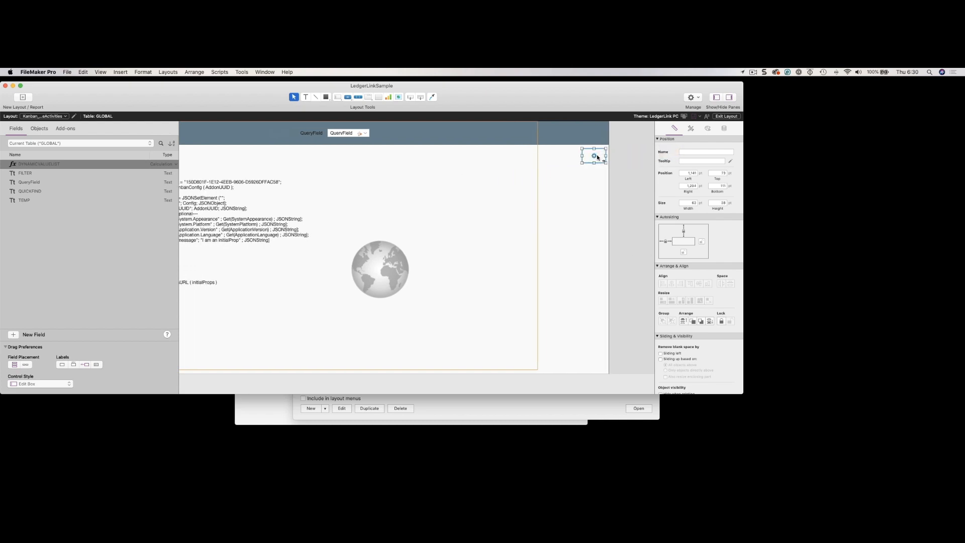
Examine the settings button's Hide object when calculation, covering its account privilege set and device conditions.
{"action": "left_click", "coordinate": [724, 128]}
{"action": "left_click", "coordinate": [731, 278]}
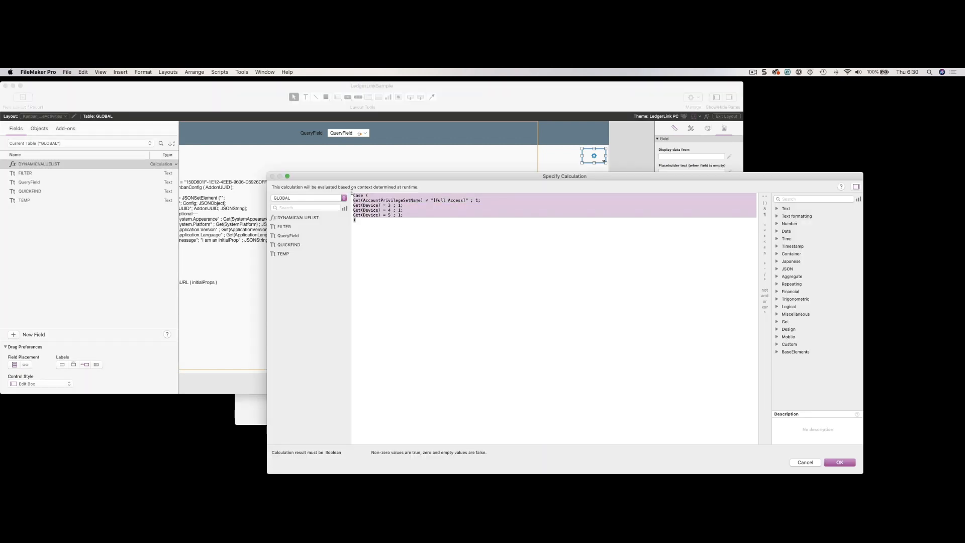
{"action": "left_click", "coordinate": [414, 210]}
{"action": "double_click", "coordinate": [453, 199]}
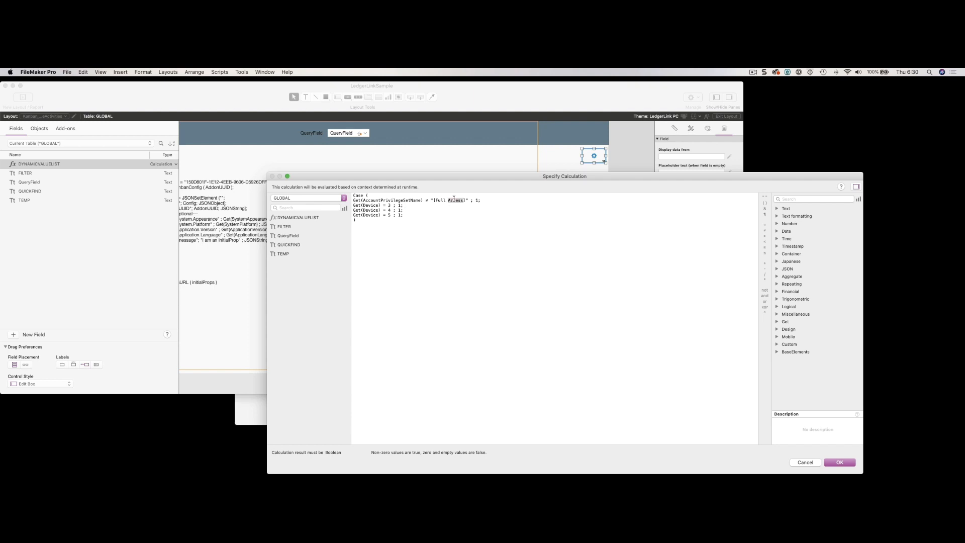
{"action": "left_click_drag", "start_coordinate": [410, 217], "coordinate": [348, 201]}
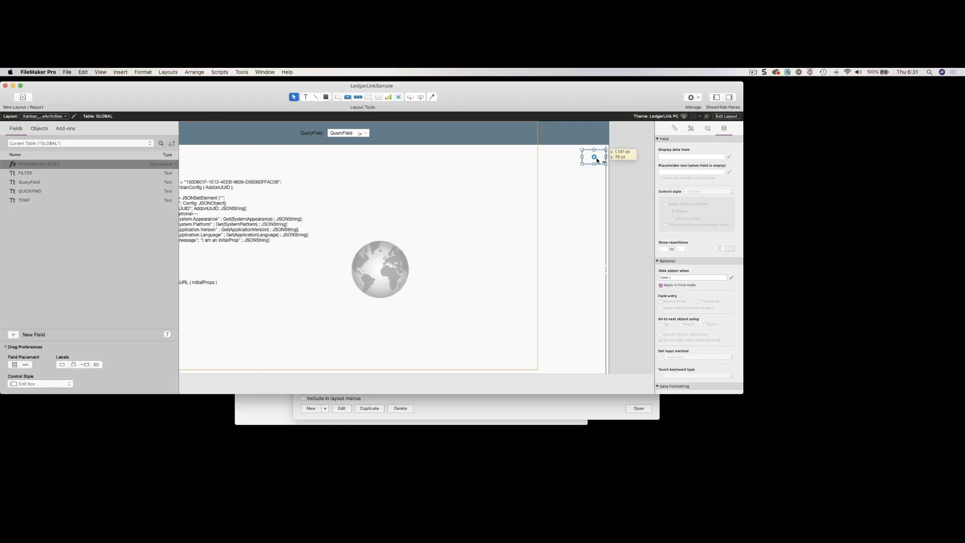
Reposition the settings button at about x 1,141 pt, y 76 pt, and return to Browse mode with the layout saved.
{"action": "left_click_drag", "start_coordinate": [597, 160], "coordinate": [596, 160]}
{"action": "left_click", "coordinate": [490, 228]}
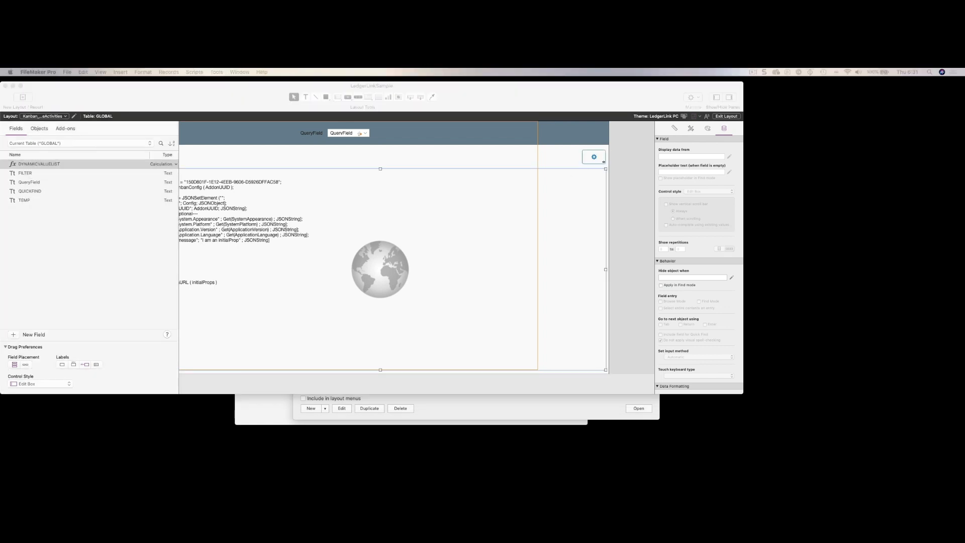
{"action": "key", "text": "Return"}
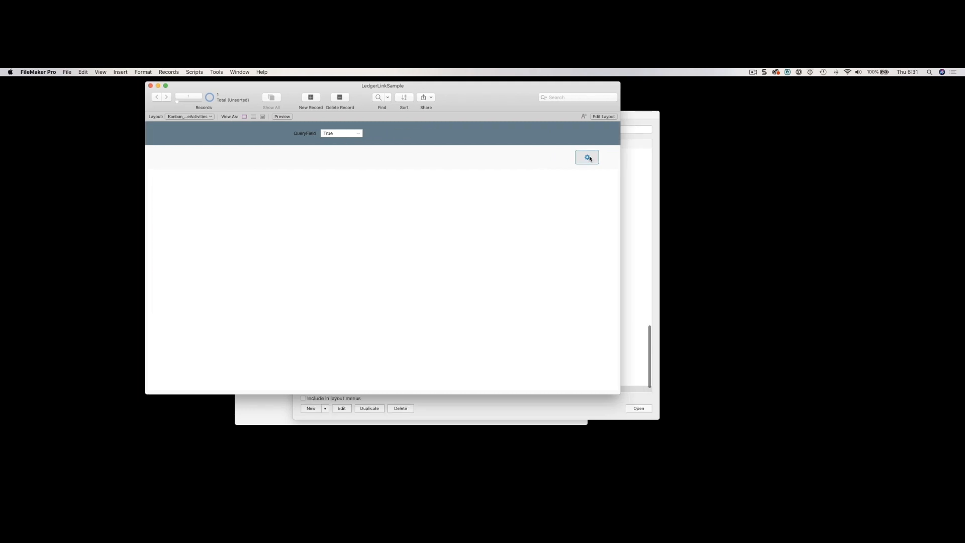
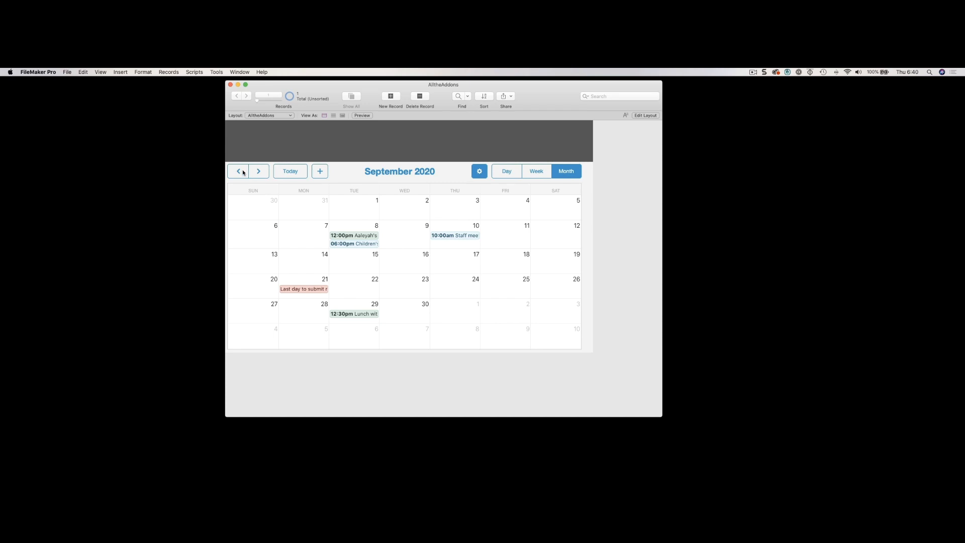
Page the AlltheAddons calendar forward to November 2020 and return it to the current month.
{"action": "left_click", "coordinate": [259, 173]}
{"action": "left_click", "coordinate": [258, 173]}
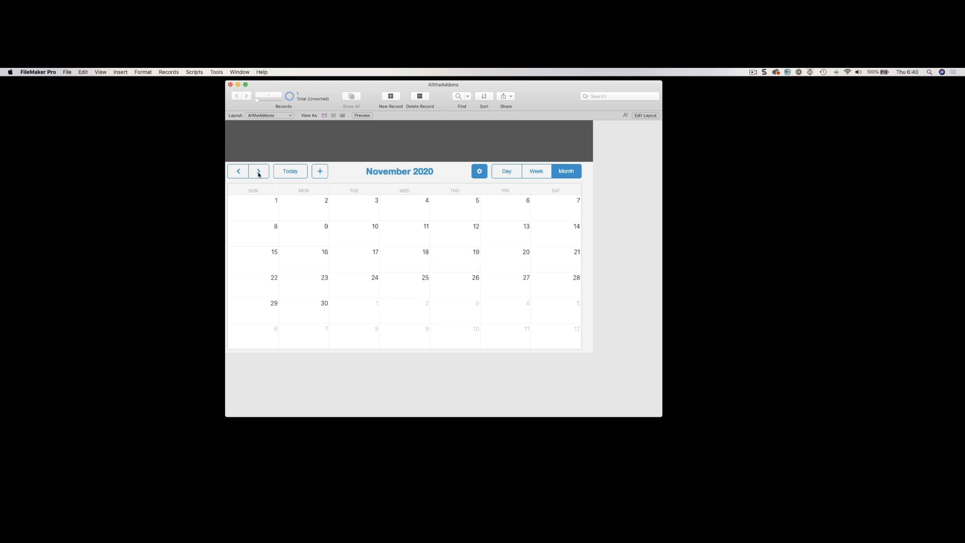
{"action": "left_click", "coordinate": [290, 174]}
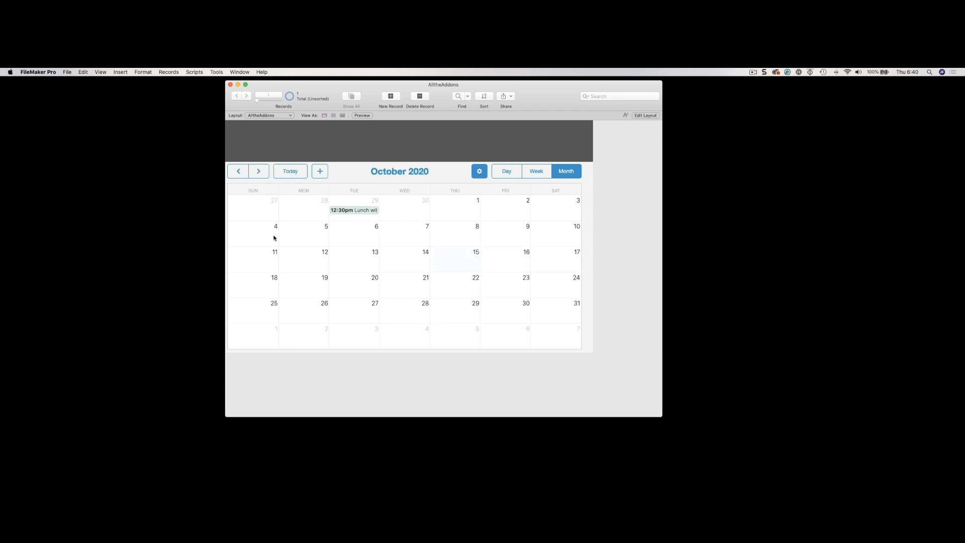
View the calendar by week and by day, stepping the day view back to October 12, 2020.
{"action": "left_click", "coordinate": [540, 170]}
{"action": "left_click", "coordinate": [517, 173]}
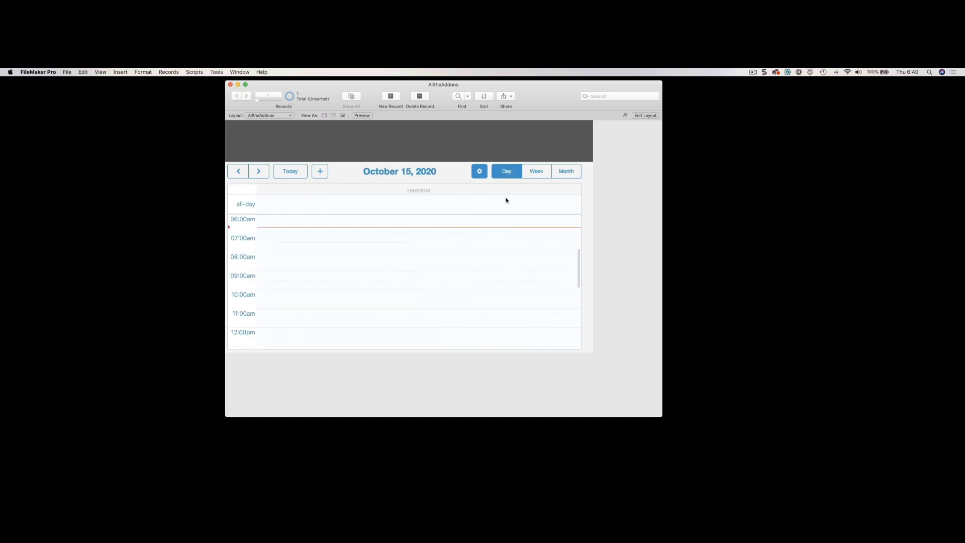
{"action": "left_click", "coordinate": [236, 171]}
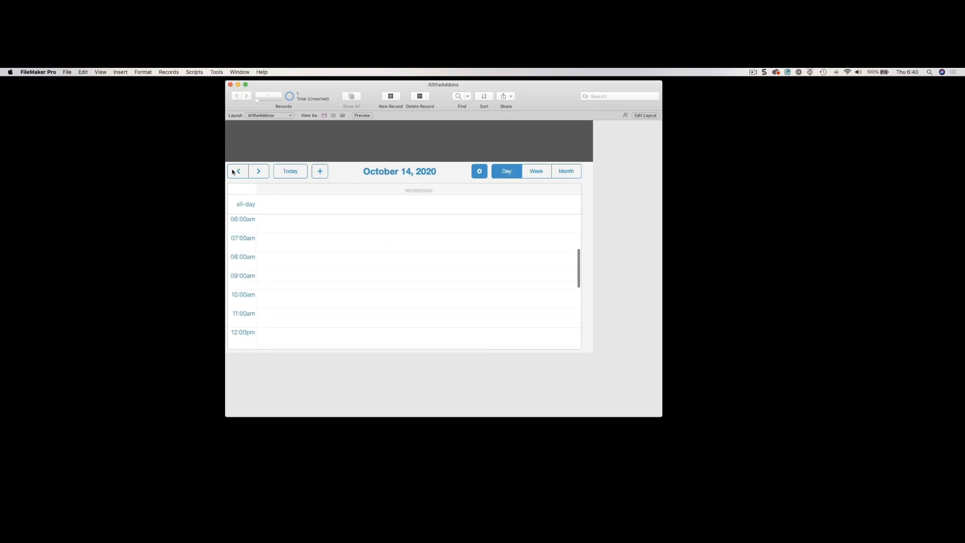
{"action": "left_click", "coordinate": [236, 171]}
{"action": "left_click", "coordinate": [236, 171]}
Start a new event from the day view and delete it without filling in its details.
{"action": "left_click", "coordinate": [321, 172]}
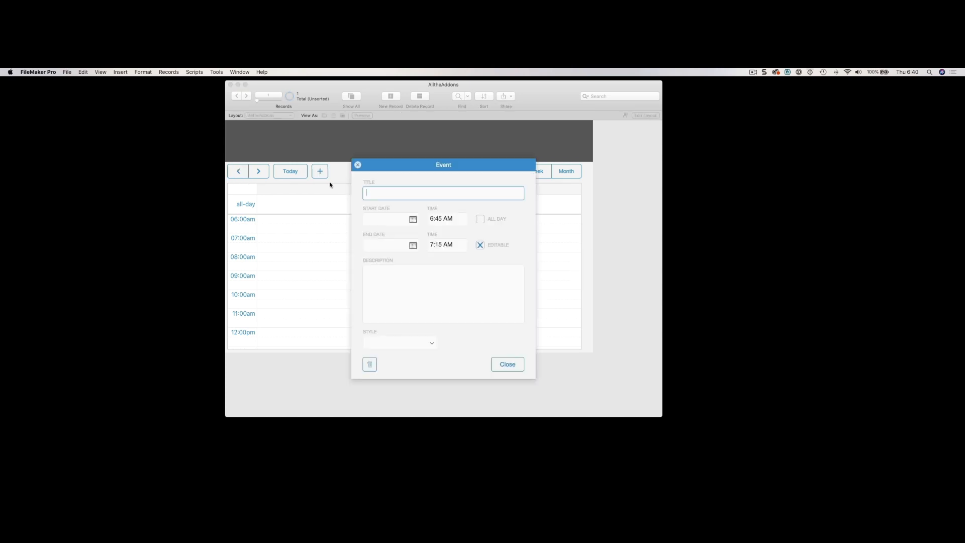
{"action": "left_click", "coordinate": [369, 364]}
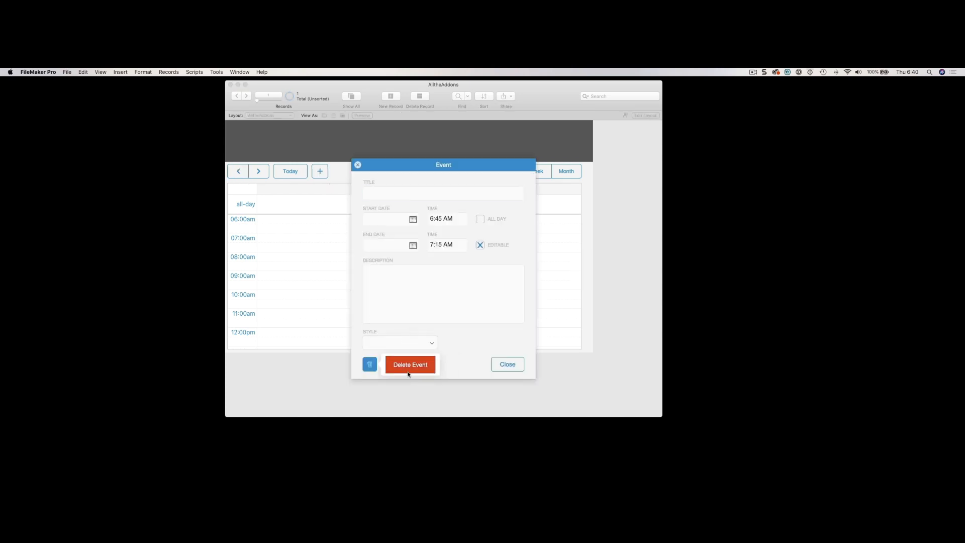
{"action": "left_click", "coordinate": [423, 364]}
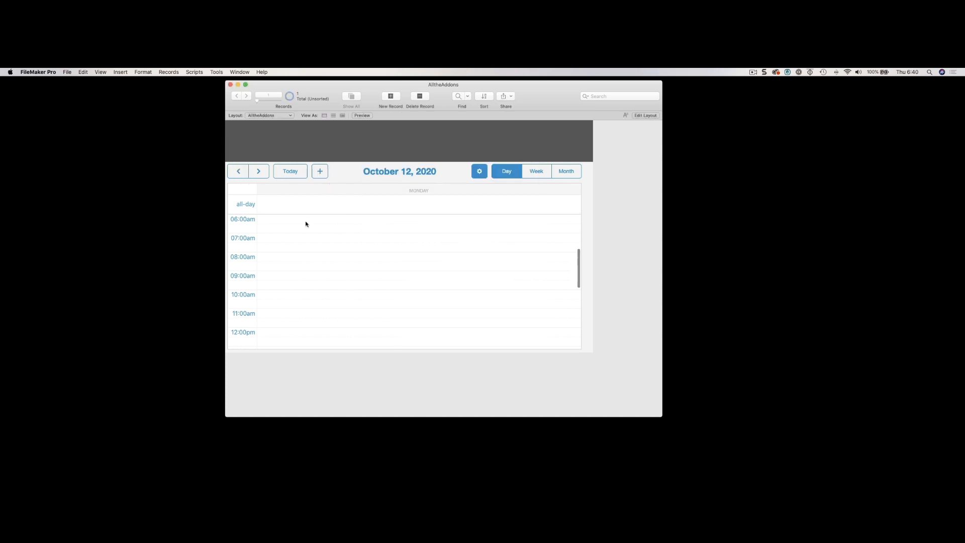
Return the calendar to the month view and inspect the September 29 lunch event's details, closing them without changes.
{"action": "left_click", "coordinate": [564, 171]}
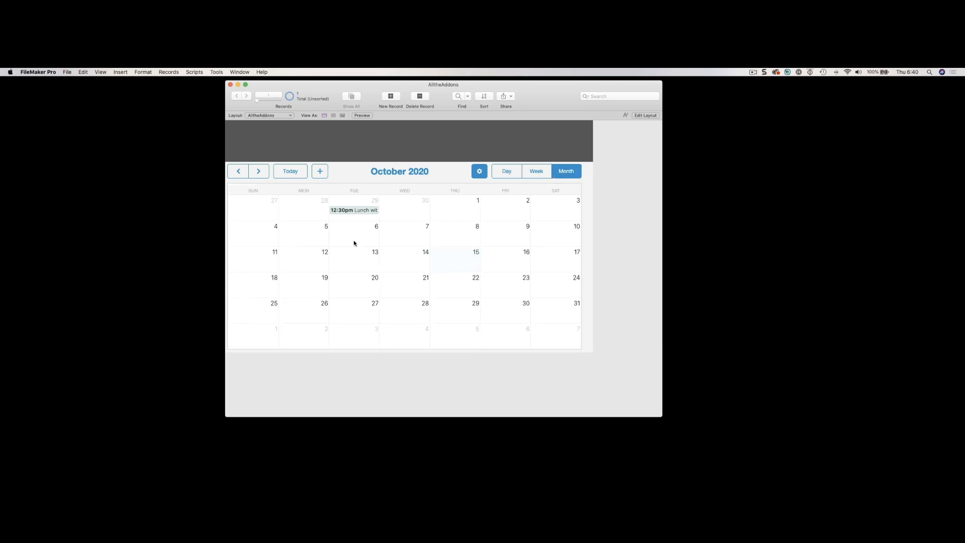
{"action": "left_click", "coordinate": [346, 210]}
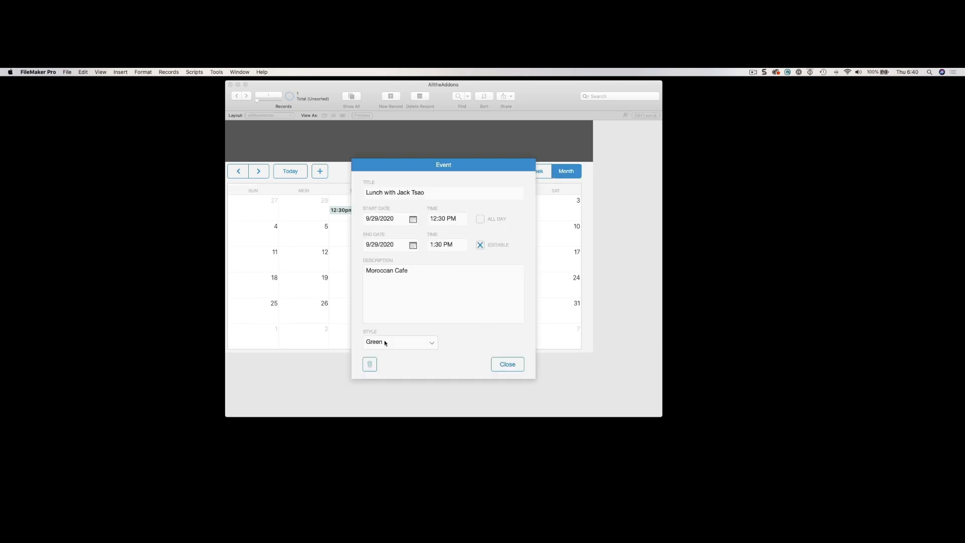
{"action": "left_click", "coordinate": [510, 365]}
Start a new event on October 13 in the month view and delete it.
{"action": "left_click", "coordinate": [335, 261]}
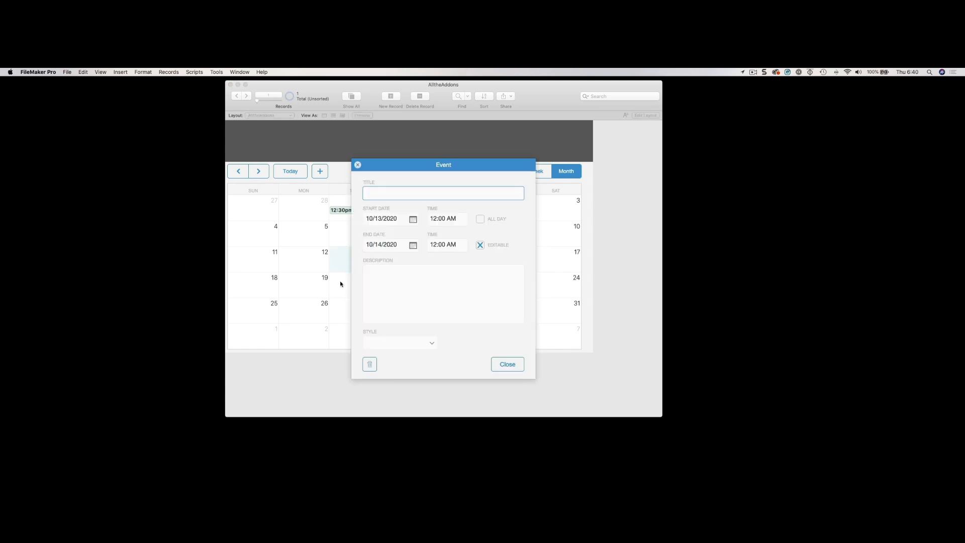
{"action": "left_click", "coordinate": [367, 364]}
{"action": "left_click", "coordinate": [405, 364]}
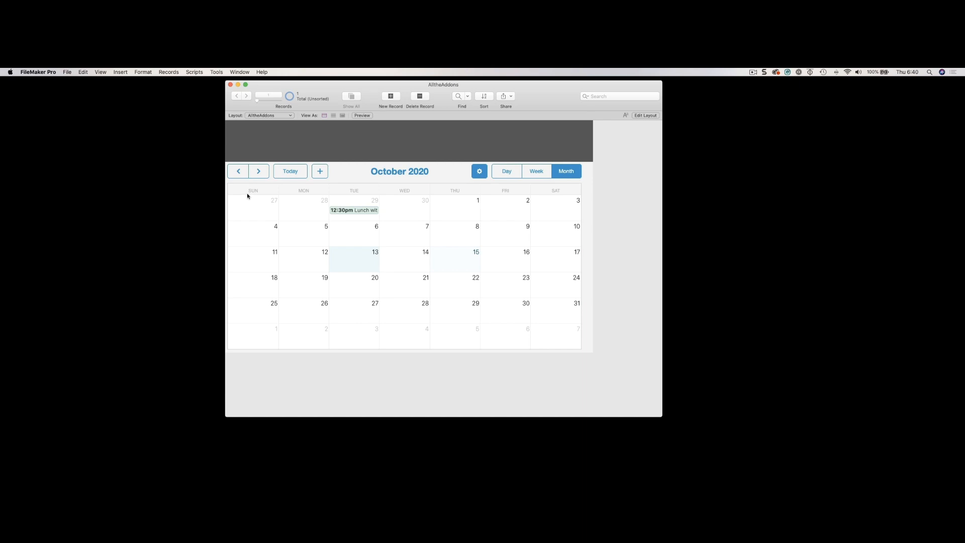
Find the FCCalendarEvents script in the Script Workspace by searching for "calendareven", and view its opening steps.
{"action": "key", "text": "super+shift+s"}
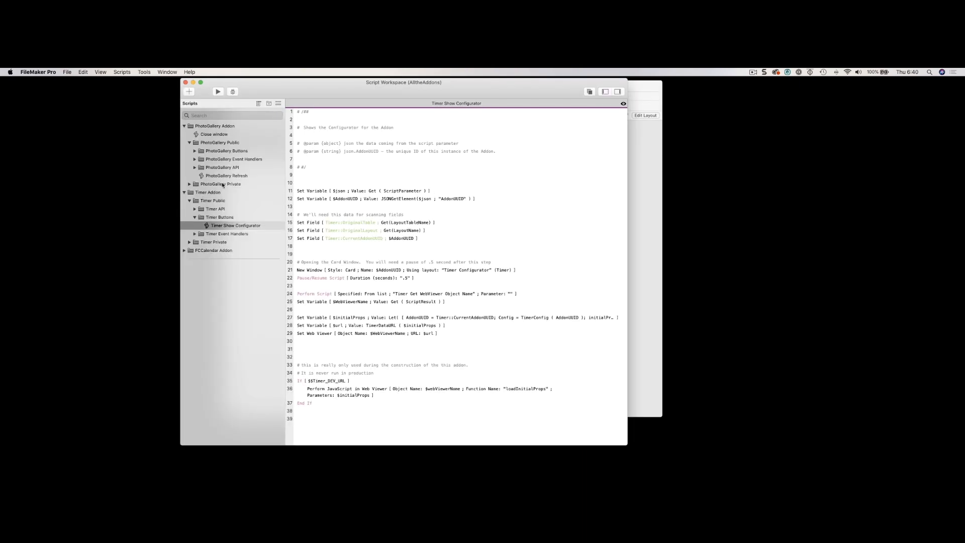
{"action": "left_click", "coordinate": [214, 112]}
{"action": "type", "text": "calen"}
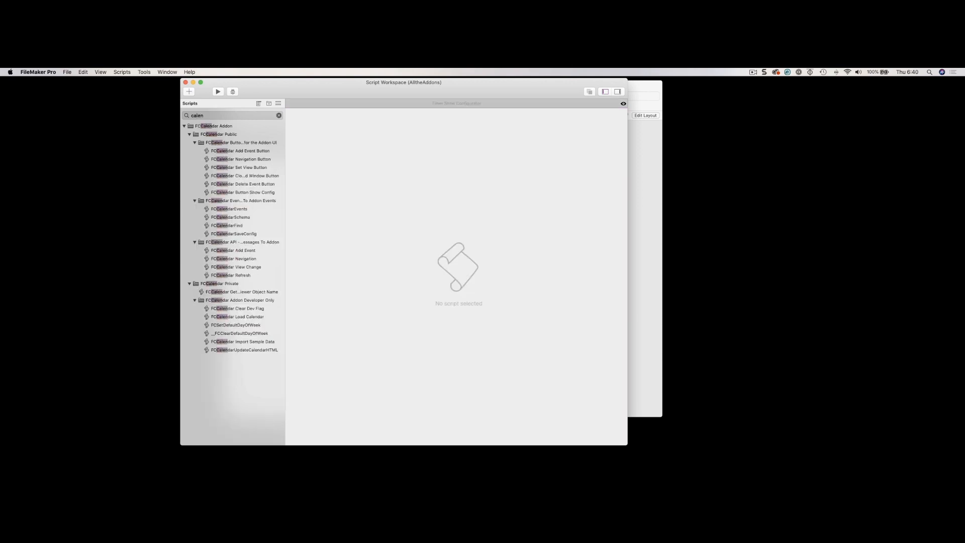
{"action": "type", "text": "dar"}
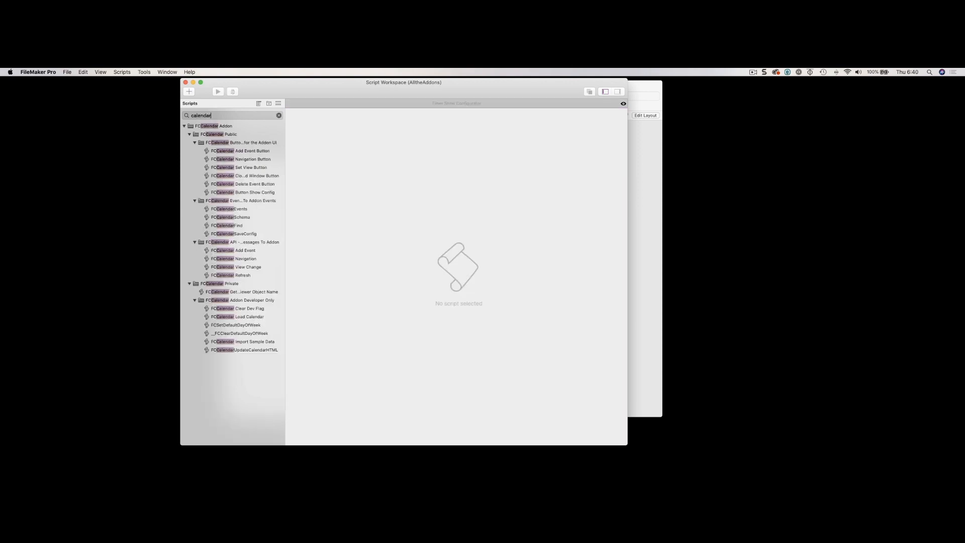
{"action": "type", "text": "even"}
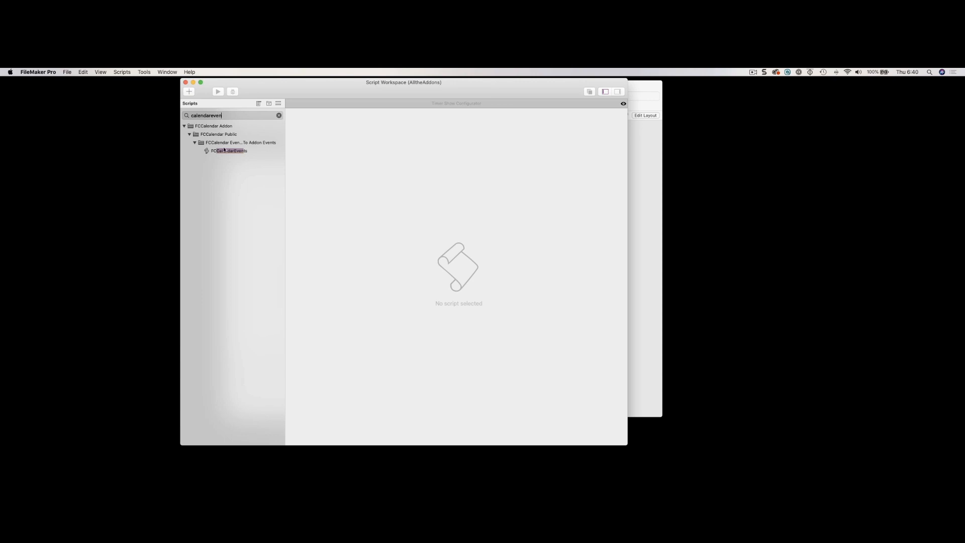
{"action": "left_click", "coordinate": [224, 151]}
{"action": "scroll", "coordinate": [333, 182], "scroll_direction": "down", "scroll_amount": 3}
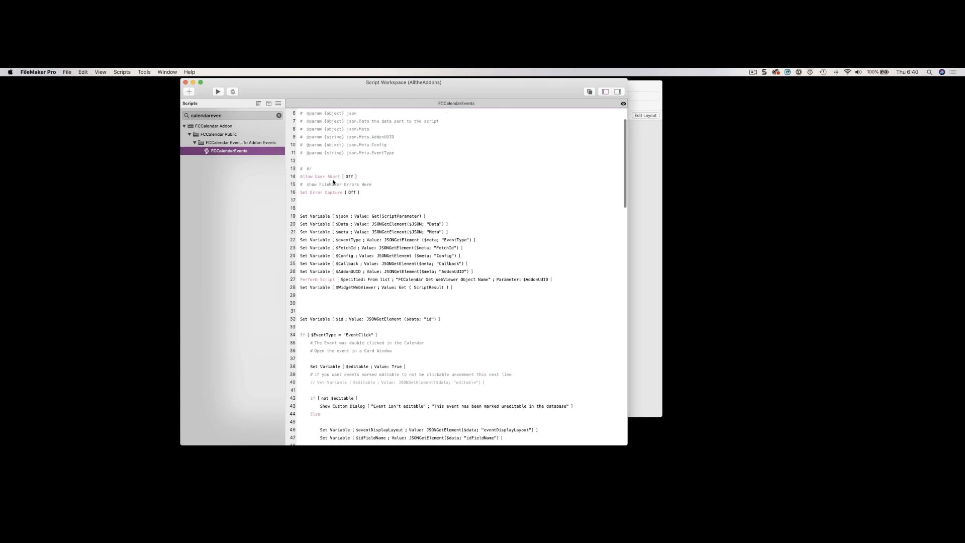
Review the opening of the FCCalendarEvents script, including the steps that set the $json and $Data variables.
{"action": "scroll", "coordinate": [333, 182], "scroll_direction": "down", "scroll_amount": 10}
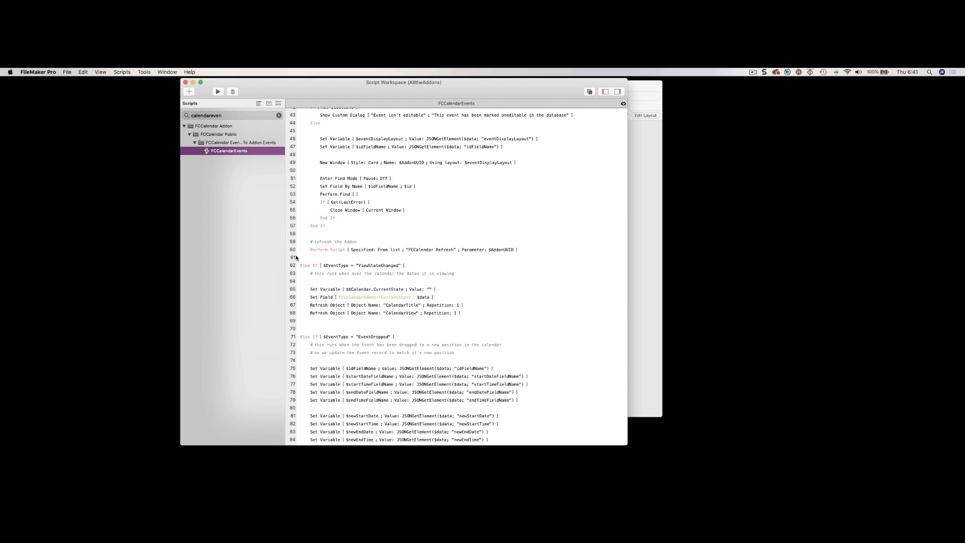
{"action": "scroll", "coordinate": [337, 252], "scroll_direction": "up", "scroll_amount": 4}
{"action": "scroll", "coordinate": [336, 253], "scroll_direction": "up", "scroll_amount": 6}
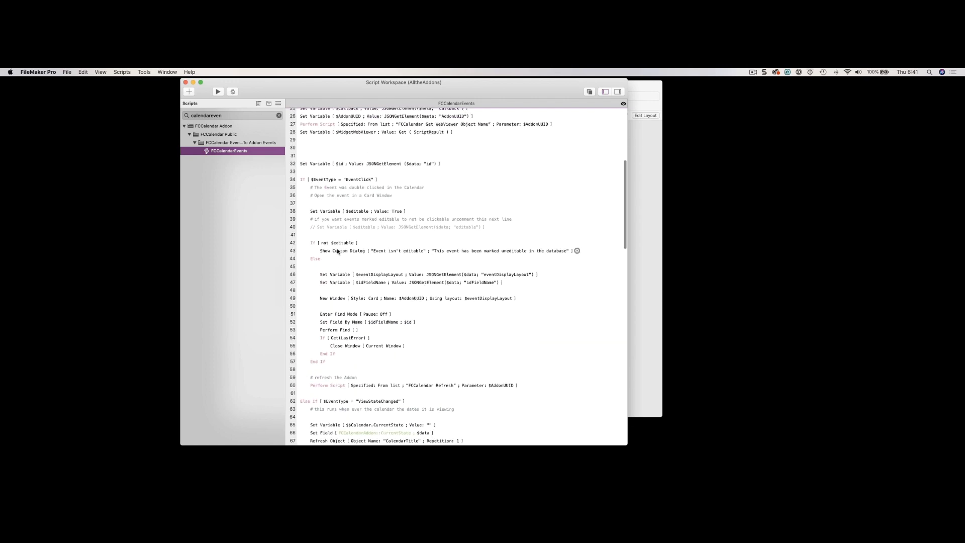
{"action": "scroll", "coordinate": [339, 249], "scroll_direction": "up", "scroll_amount": 3}
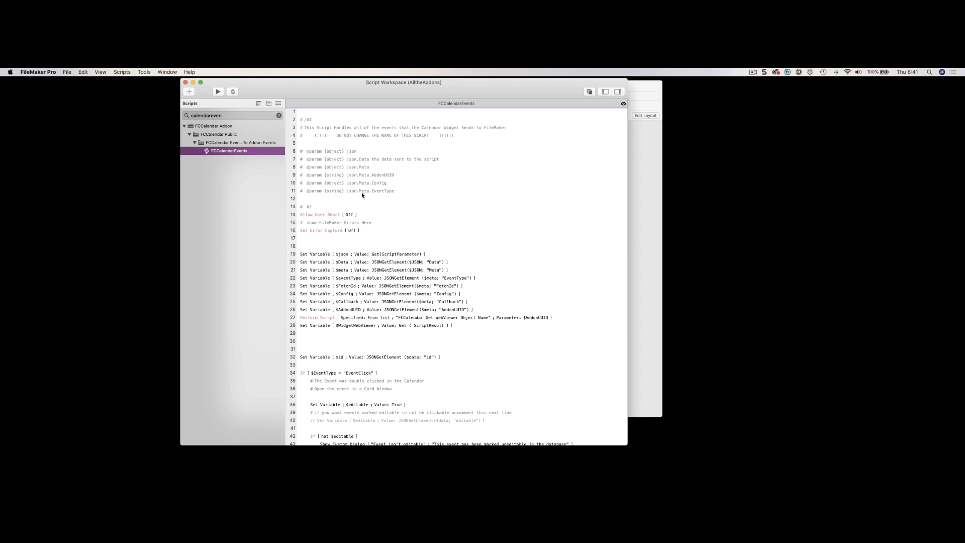
{"action": "scroll", "coordinate": [362, 193], "scroll_direction": "down", "scroll_amount": 3}
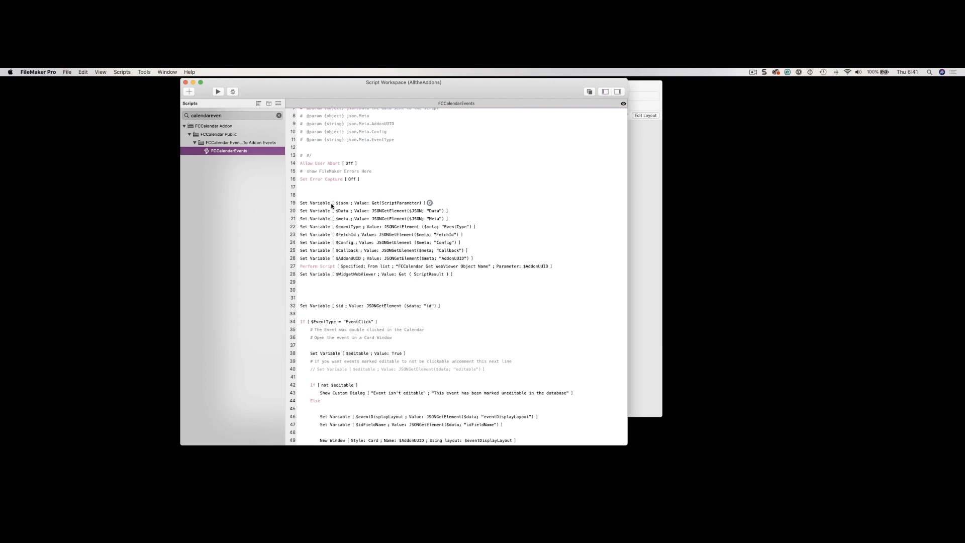
{"action": "left_click", "coordinate": [331, 204]}
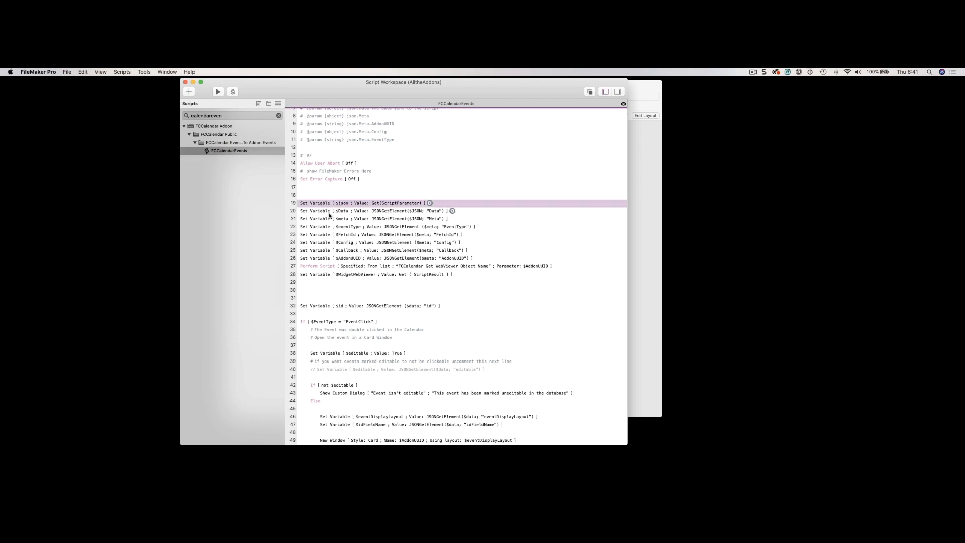
{"action": "left_click", "coordinate": [321, 212]}
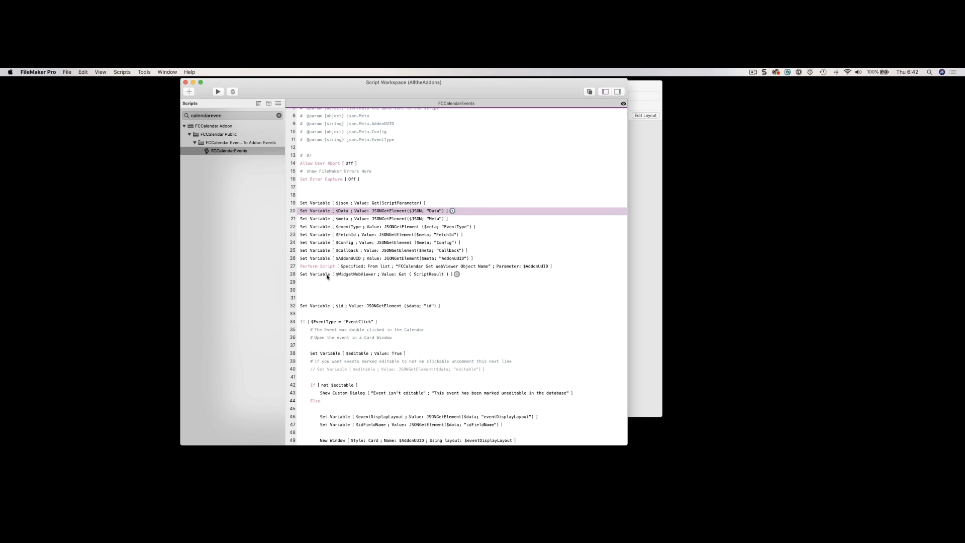
Skim the event-type branches of FCCalendarEvents from EventClick through ViewStateChanged to EventDropped.
{"action": "scroll", "coordinate": [327, 276], "scroll_direction": "down", "scroll_amount": 3}
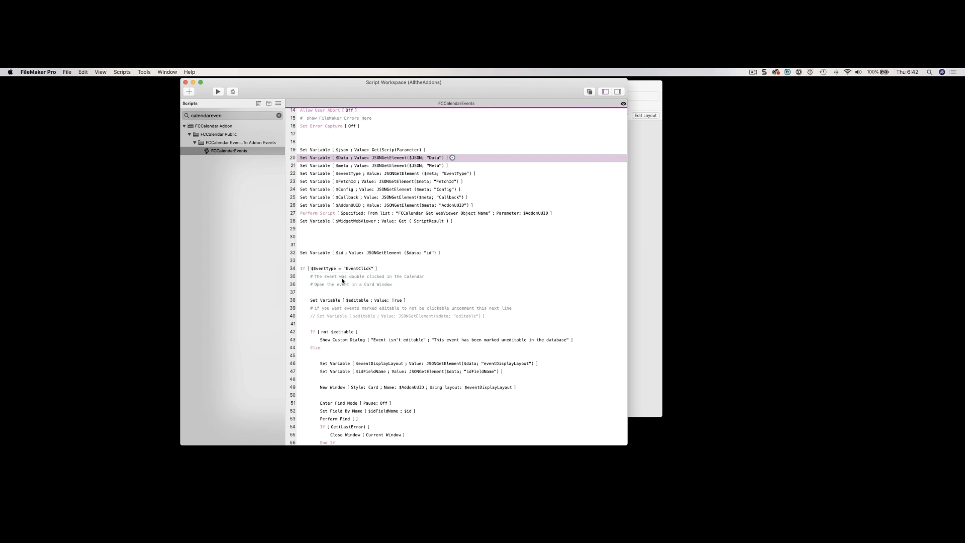
{"action": "scroll", "coordinate": [339, 288], "scroll_direction": "down", "scroll_amount": 3}
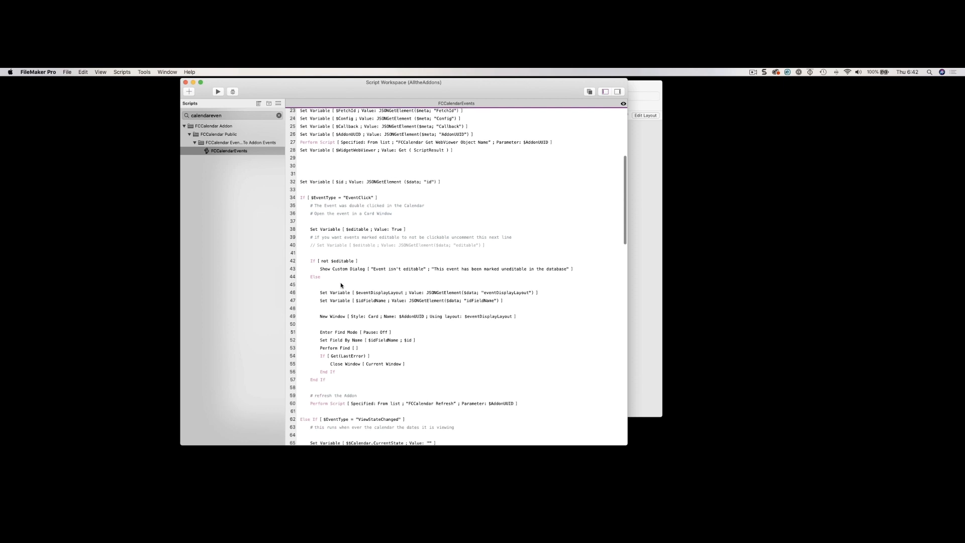
{"action": "scroll", "coordinate": [330, 414], "scroll_direction": "down", "scroll_amount": 5}
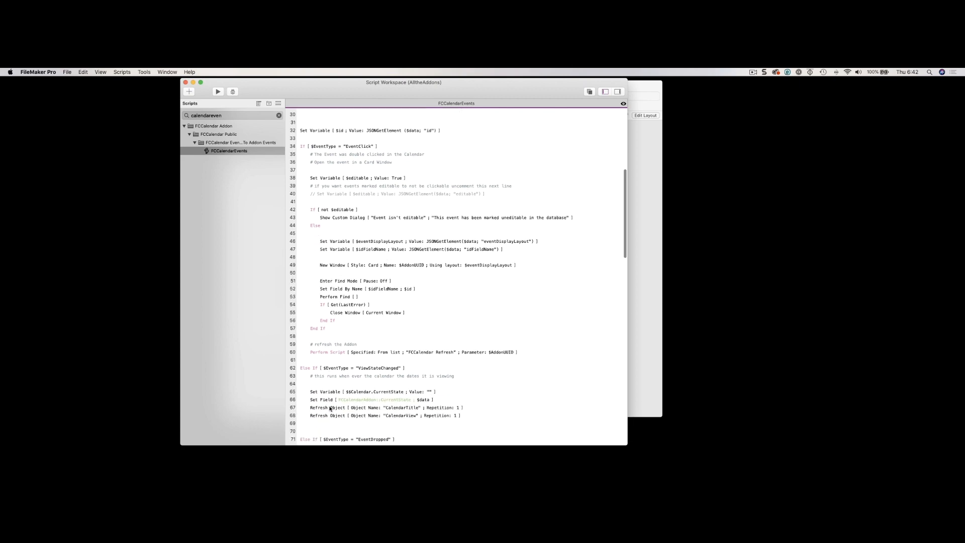
{"action": "scroll", "coordinate": [397, 313], "scroll_direction": "down", "scroll_amount": 4}
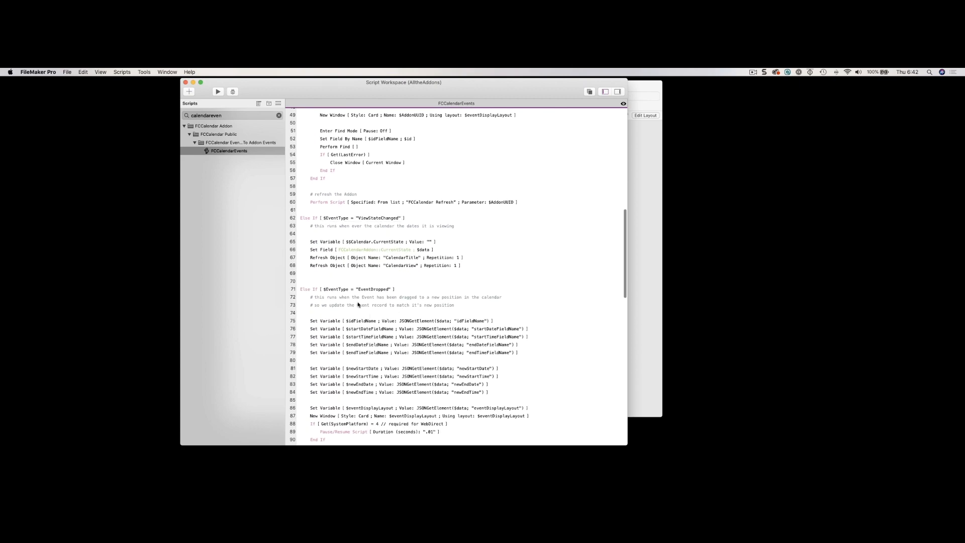
{"action": "scroll", "coordinate": [384, 304], "scroll_direction": "down", "scroll_amount": 11}
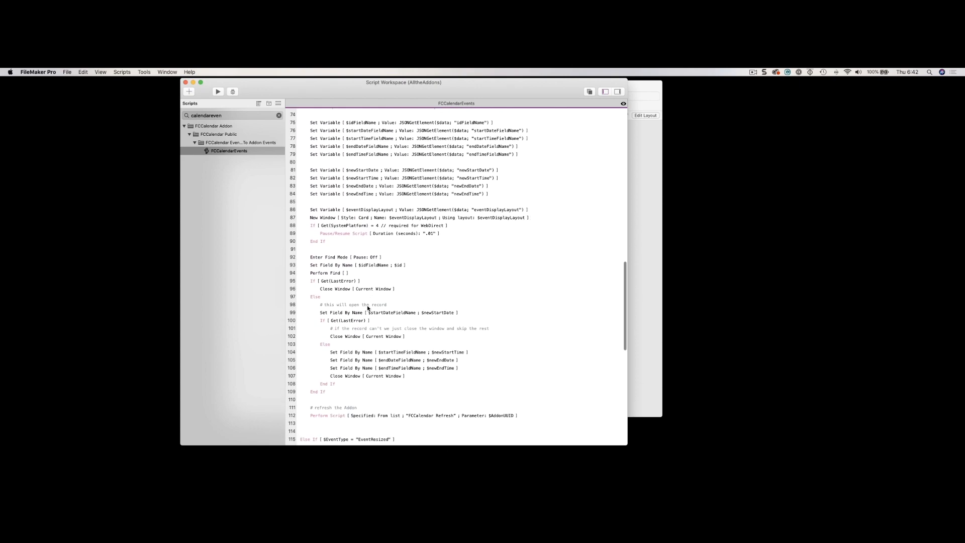
{"action": "scroll", "coordinate": [368, 308], "scroll_direction": "up", "scroll_amount": 12}
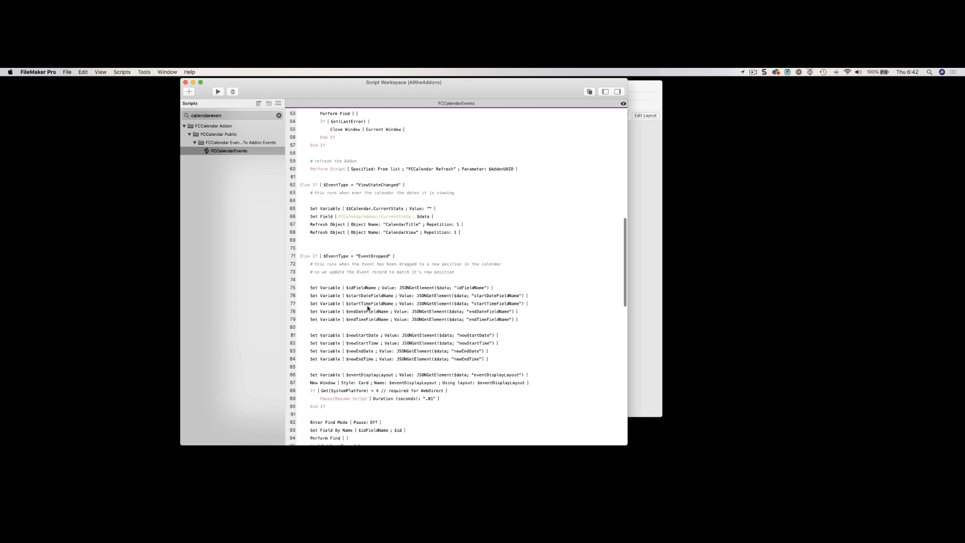
{"action": "scroll", "coordinate": [368, 309], "scroll_direction": "up", "scroll_amount": 6}
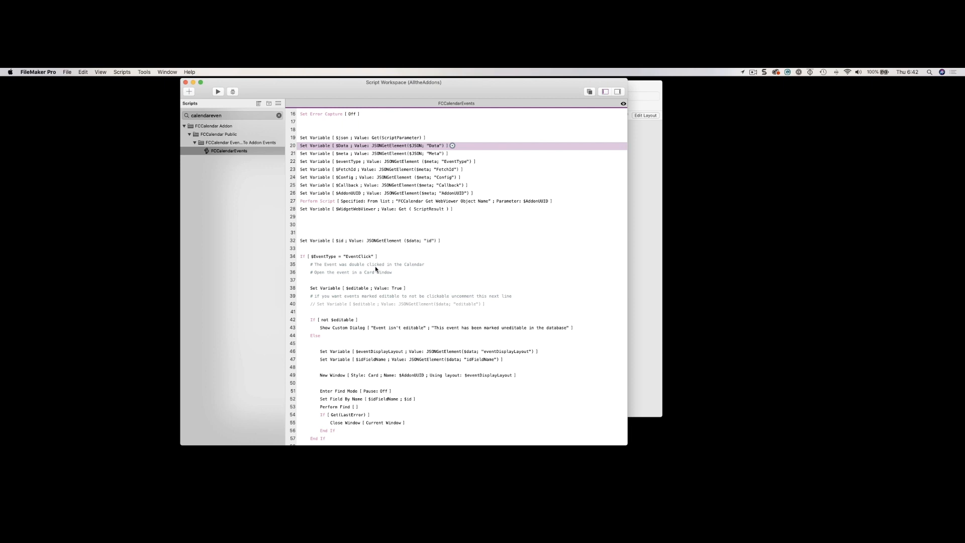
Examine the EventClick branch, focusing on the $eventDisplayLayout variable and the New Window step that uses it.
{"action": "scroll", "coordinate": [374, 270], "scroll_direction": "down", "scroll_amount": 3}
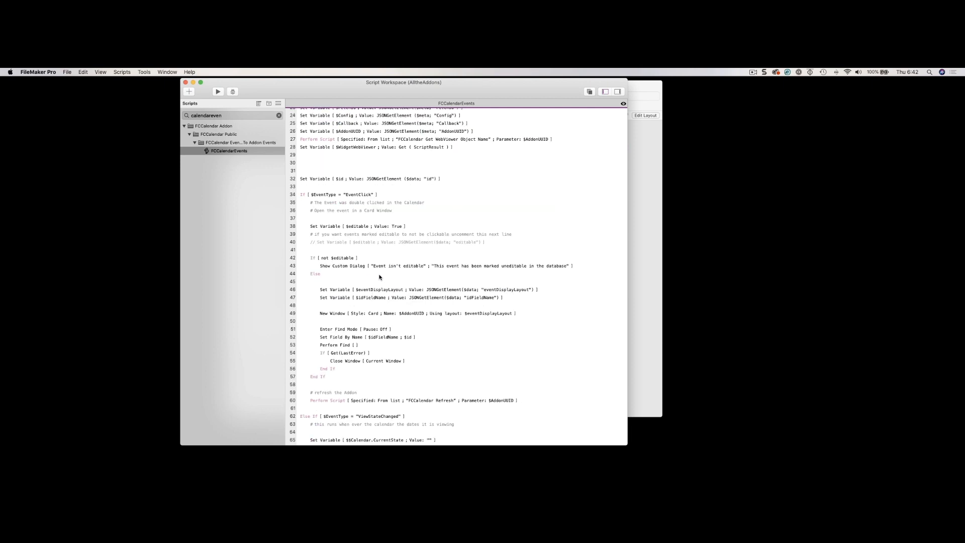
{"action": "scroll", "coordinate": [340, 138], "scroll_direction": "up", "scroll_amount": 3}
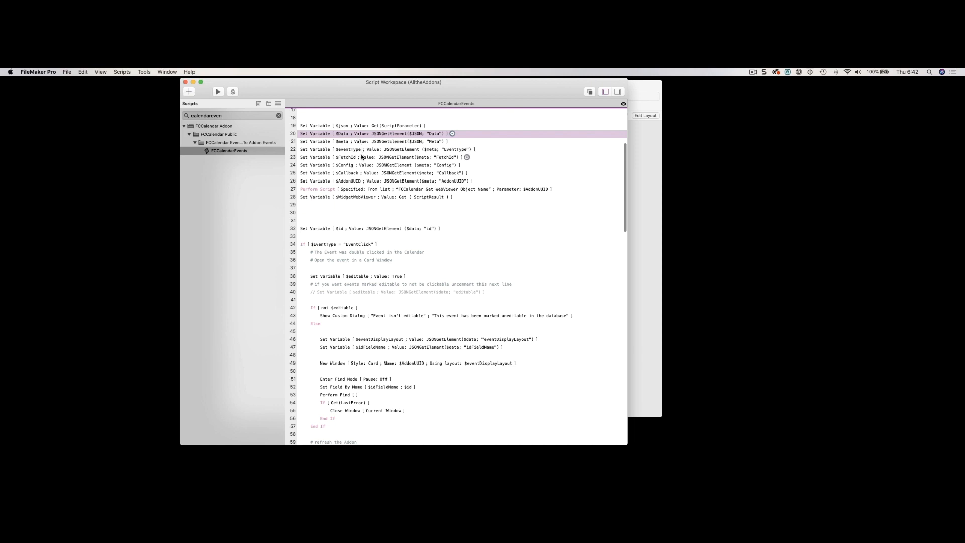
{"action": "scroll", "coordinate": [362, 163], "scroll_direction": "down", "scroll_amount": 3}
{"action": "left_click", "coordinate": [328, 271]}
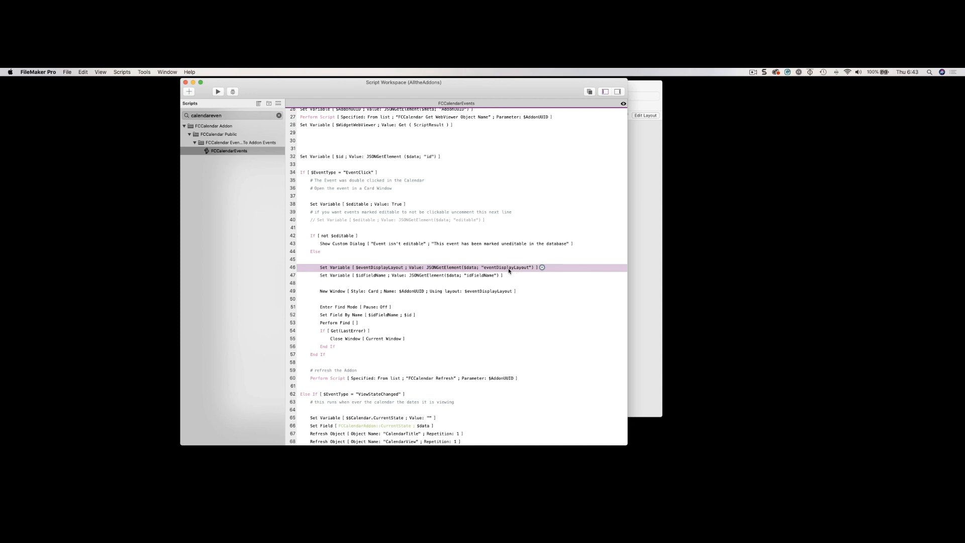
{"action": "scroll", "coordinate": [508, 270], "scroll_direction": "up", "scroll_amount": 1}
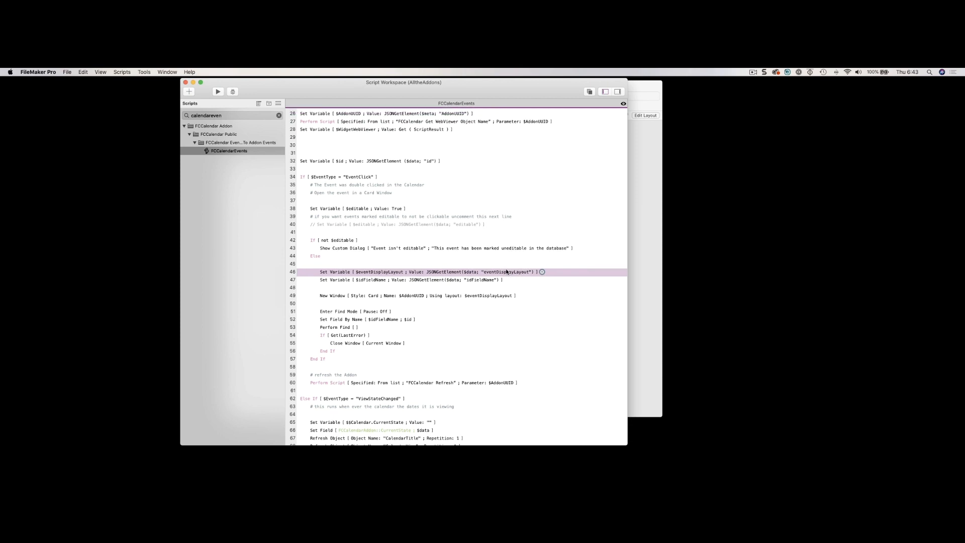
{"action": "left_click", "coordinate": [484, 296]}
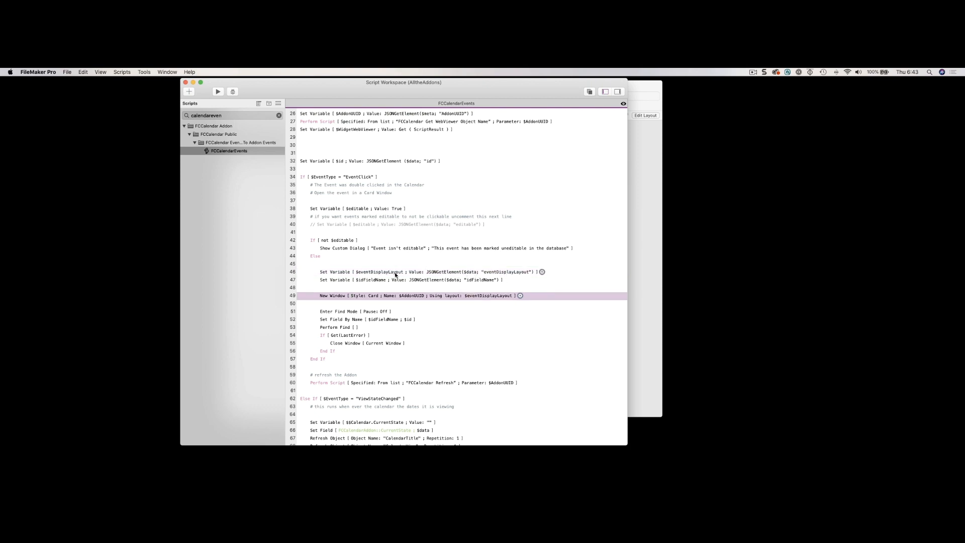
Read the ViewStateChanged and EventDropped branches of the FCCalendarEvents script.
{"action": "scroll", "coordinate": [395, 274], "scroll_direction": "down", "scroll_amount": 5}
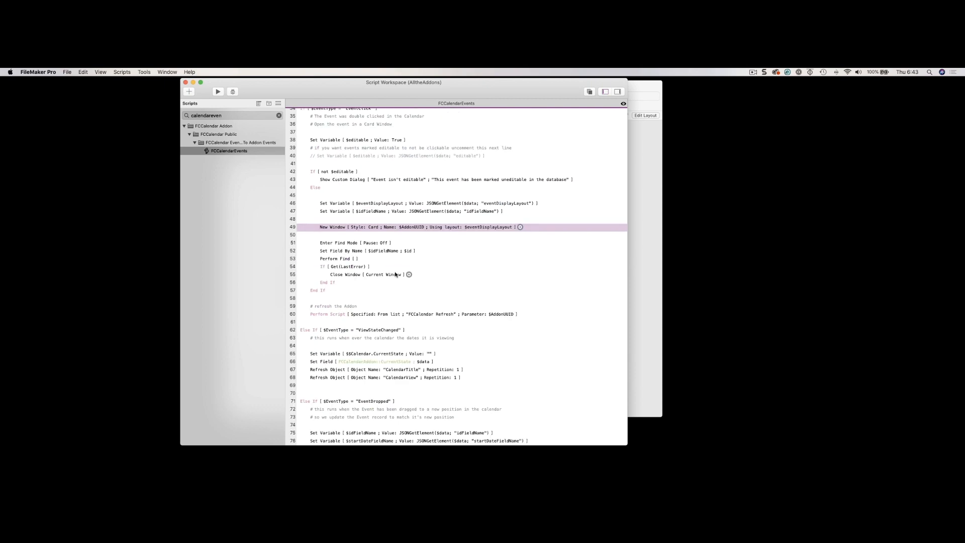
{"action": "scroll", "coordinate": [395, 274], "scroll_direction": "down", "scroll_amount": 6}
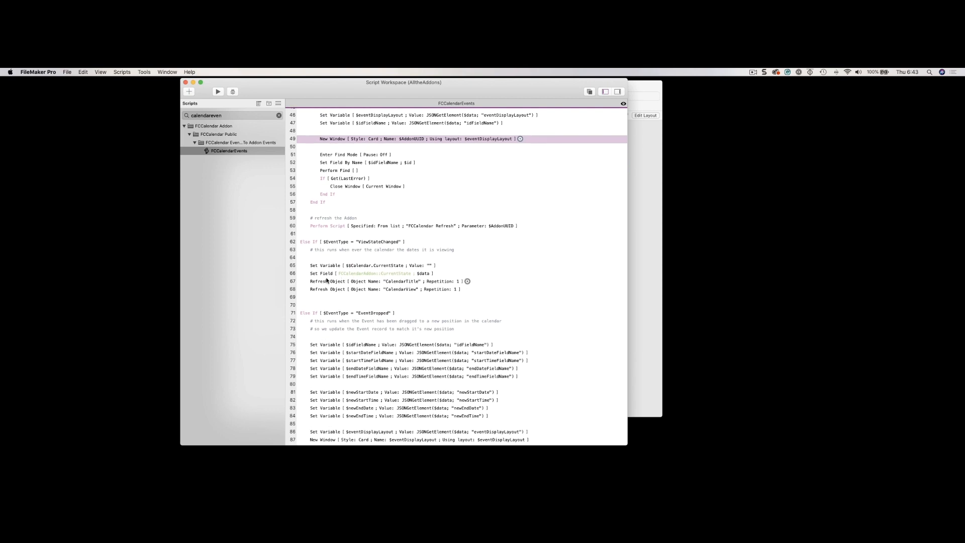
{"action": "scroll", "coordinate": [326, 281], "scroll_direction": "down", "scroll_amount": 2}
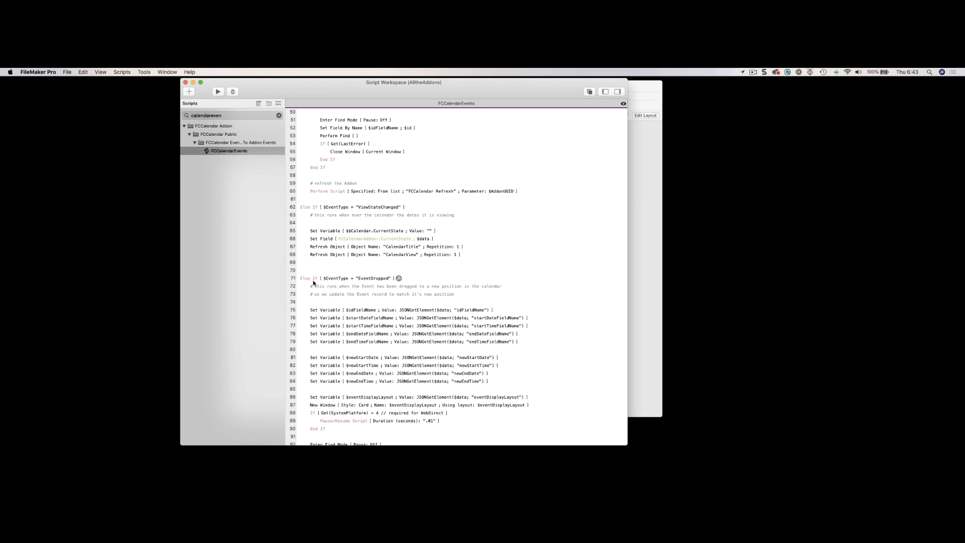
{"action": "scroll", "coordinate": [336, 281], "scroll_direction": "down", "scroll_amount": 4}
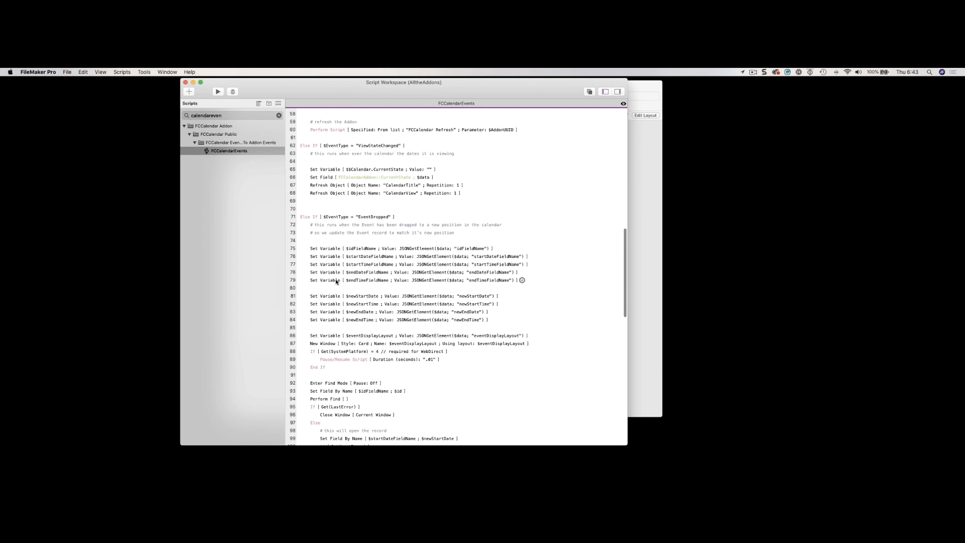
{"action": "scroll", "coordinate": [336, 282], "scroll_direction": "down", "scroll_amount": 1}
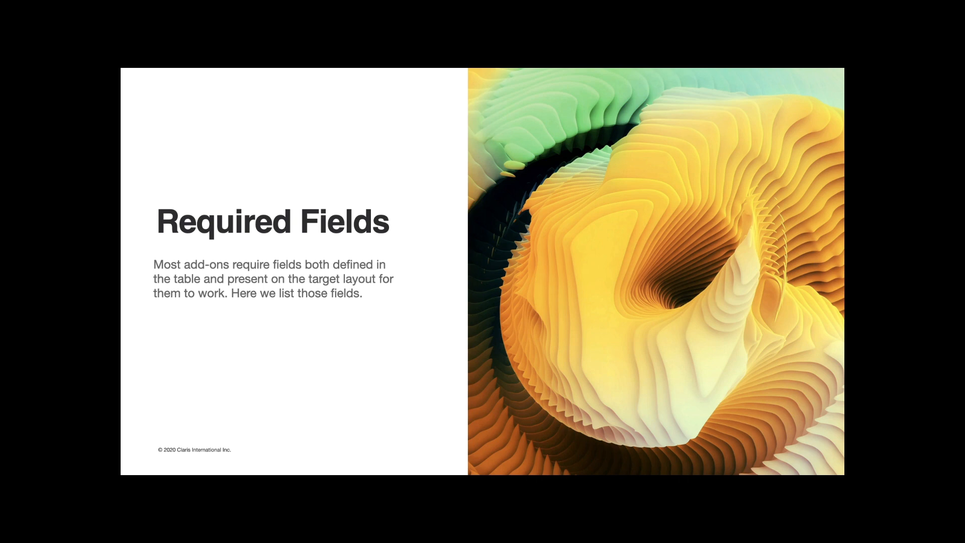
{"action": "key", "text": "Right"}
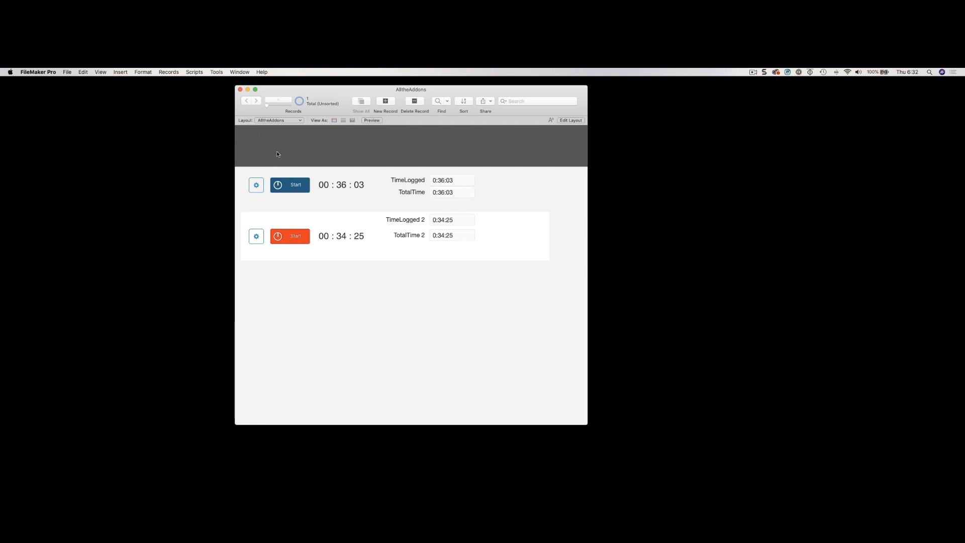
Open the first timer's configurator, check its required total time and time last started fields, and close it without changes.
{"action": "left_click", "coordinate": [257, 187]}
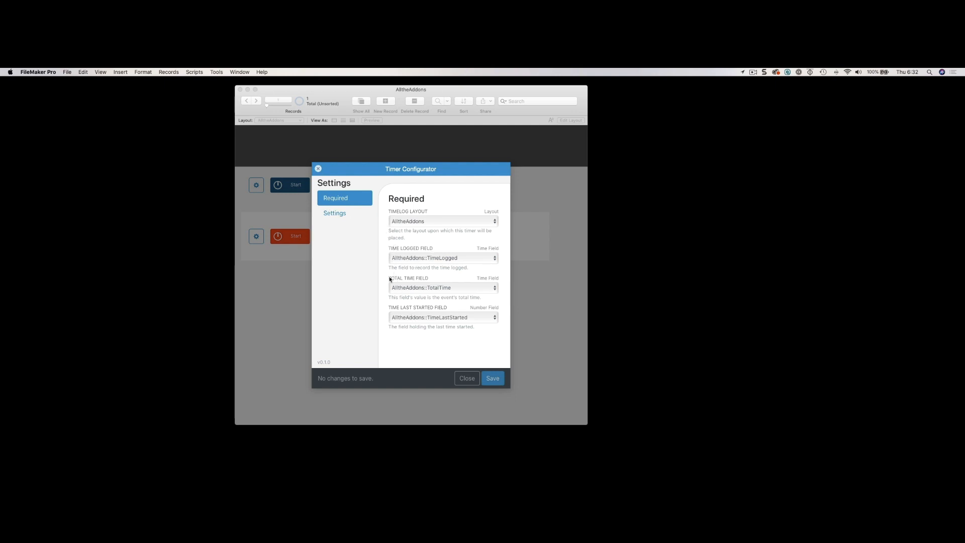
{"action": "left_click_drag", "start_coordinate": [390, 279], "coordinate": [436, 278]}
{"action": "left_click_drag", "start_coordinate": [390, 307], "coordinate": [439, 307]}
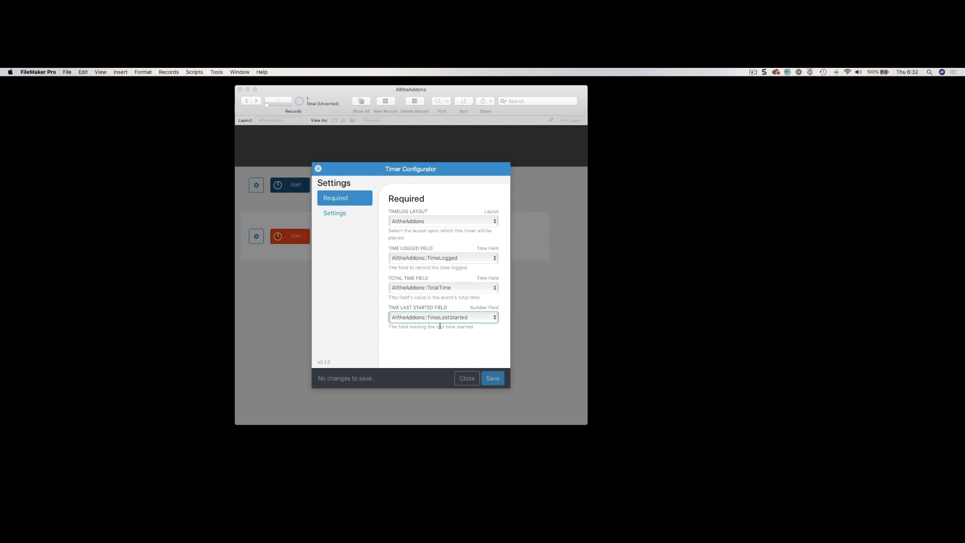
{"action": "left_click", "coordinate": [465, 377]}
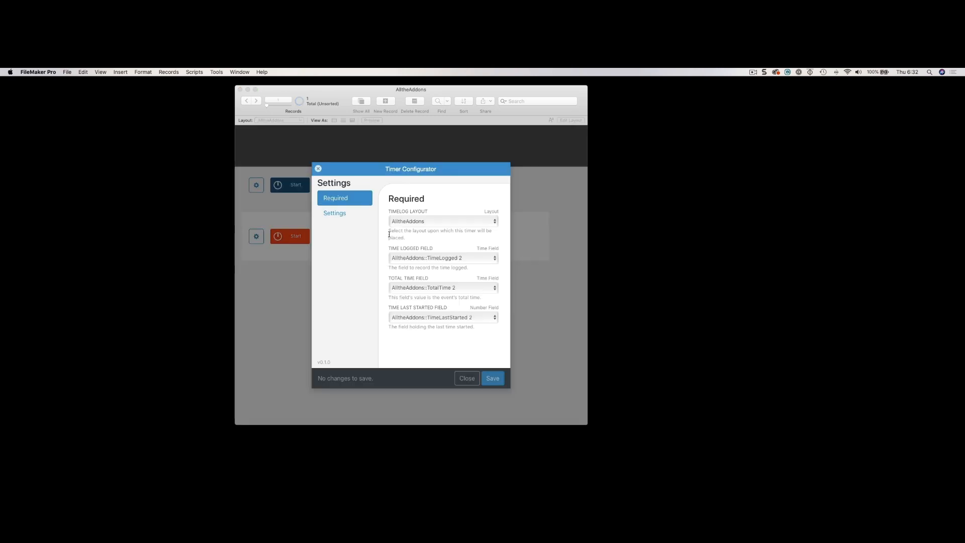
Check the timelog layout choices in the second timer's configurator, keep AlltheAddons, and close it without saving.
{"action": "left_click", "coordinate": [455, 222]}
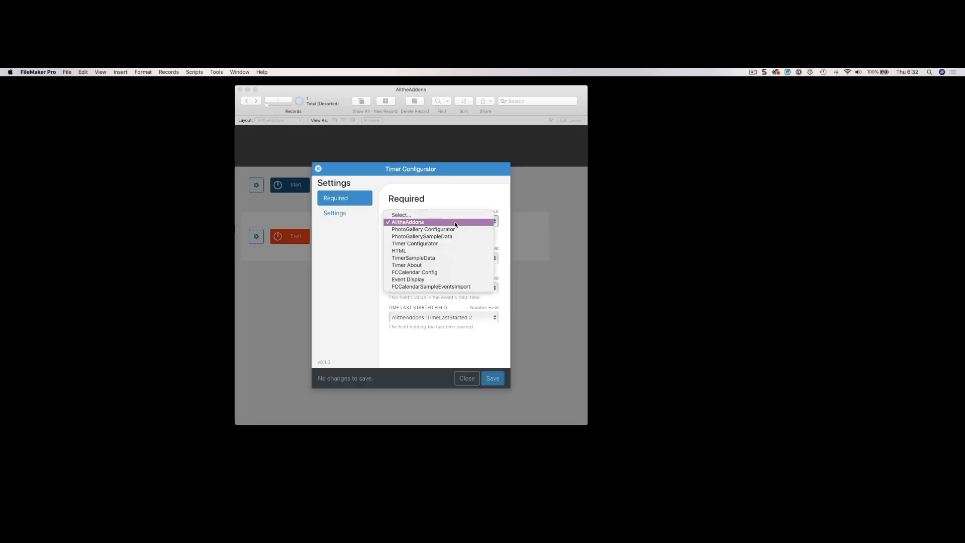
{"action": "left_click", "coordinate": [456, 222]}
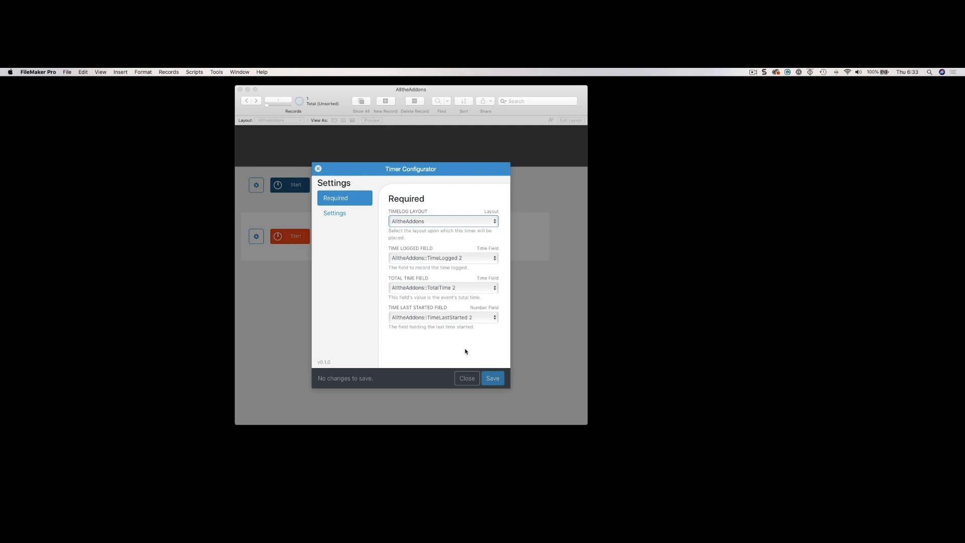
{"action": "left_click", "coordinate": [466, 378]}
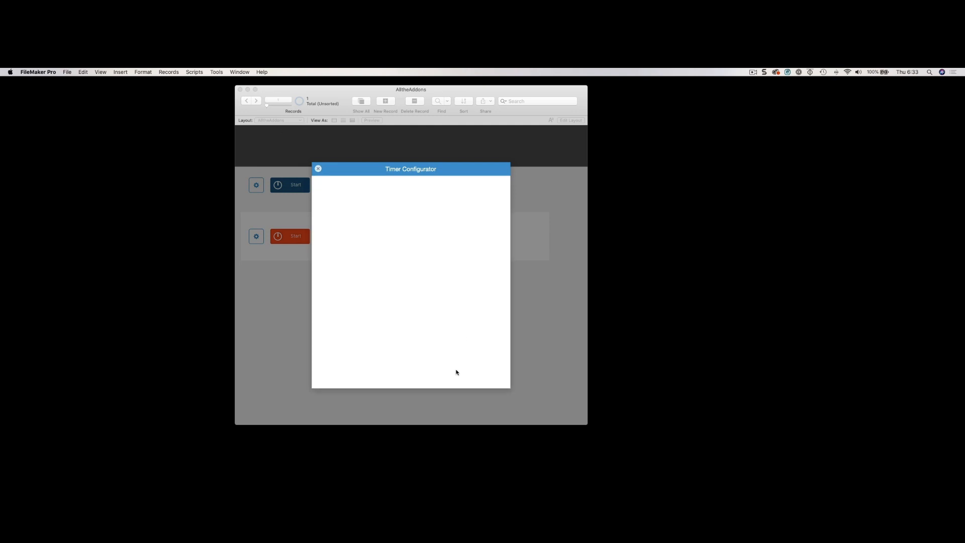
Locate and select the TimeLogged 2 and TotalTime 2 fields on the AlltheAddons layout in Layout mode.
{"action": "scroll", "coordinate": [388, 186], "scroll_direction": "right", "scroll_amount": 5}
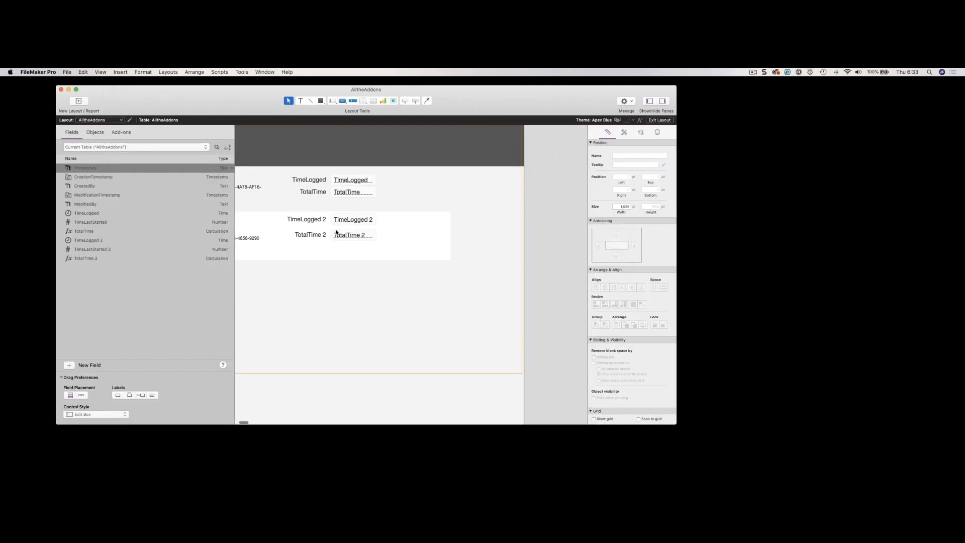
{"action": "left_click", "coordinate": [337, 234]}
{"action": "left_click", "coordinate": [342, 222], "text": "shift"}
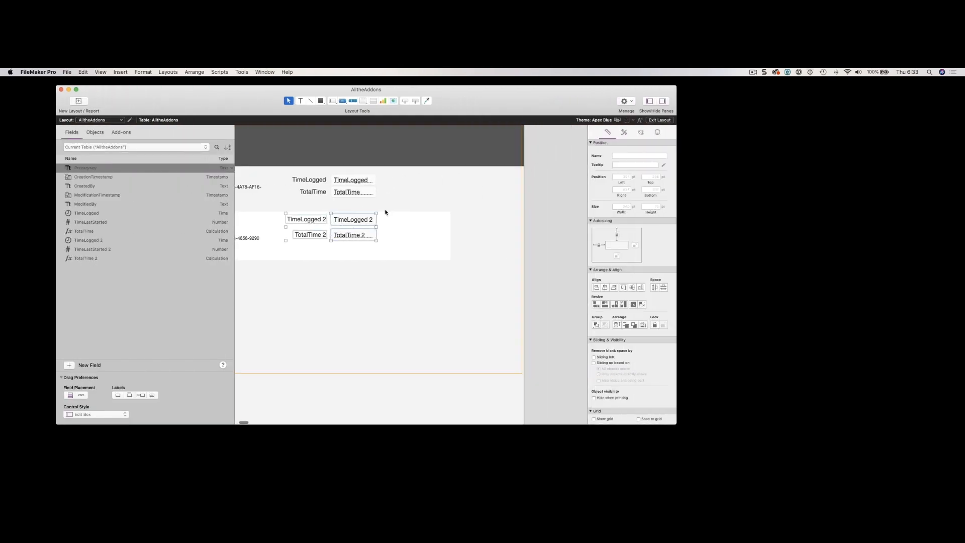
Inspect the TimeLastStarted and TimeLastStarted 2 fields placed beyond the layout's visible edge, and return to the timers.
{"action": "scroll", "coordinate": [417, 199], "scroll_direction": "right", "scroll_amount": 4}
{"action": "left_click_drag", "start_coordinate": [449, 222], "coordinate": [479, 239]}
{"action": "mouse_move", "coordinate": [481, 181]}
{"action": "left_mouse_down"}
{"action": "mouse_move", "coordinate": [565, 195]}
{"action": "mouse_move", "coordinate": [472, 189]}
{"action": "left_mouse_up"}
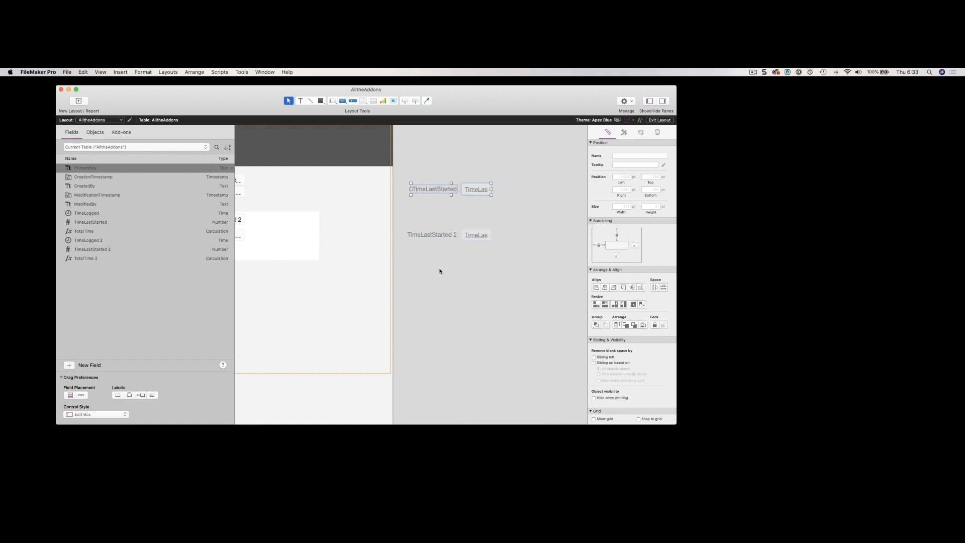
{"action": "left_click_drag", "start_coordinate": [517, 282], "coordinate": [404, 171]}
{"action": "scroll", "coordinate": [446, 204], "scroll_direction": "left", "scroll_amount": 4}
{"action": "scroll", "coordinate": [445, 207], "scroll_direction": "left", "scroll_amount": 7}
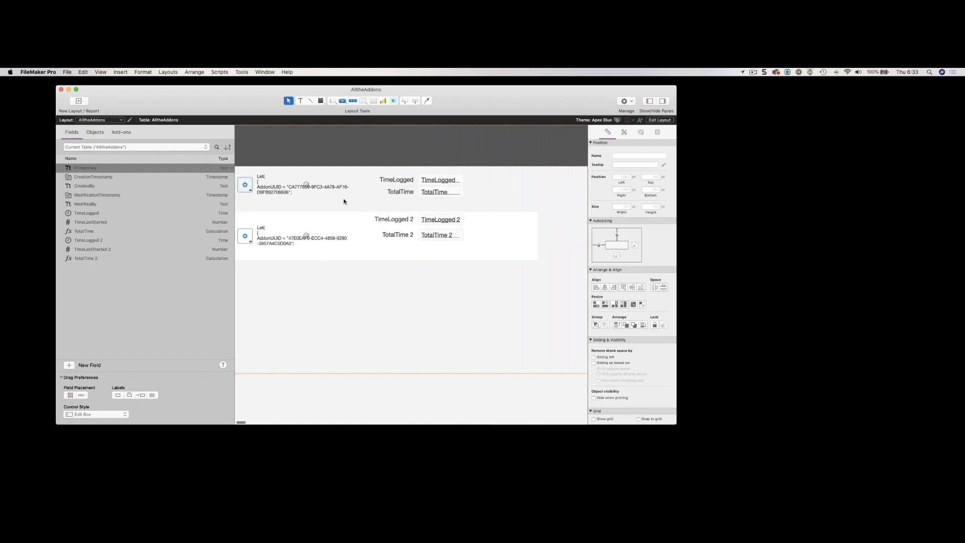
Switch to Chrome and review the Calendar and Kanban required fields in the Geist Interactive add-ons article.
{"action": "key", "text": "super+Tab"}
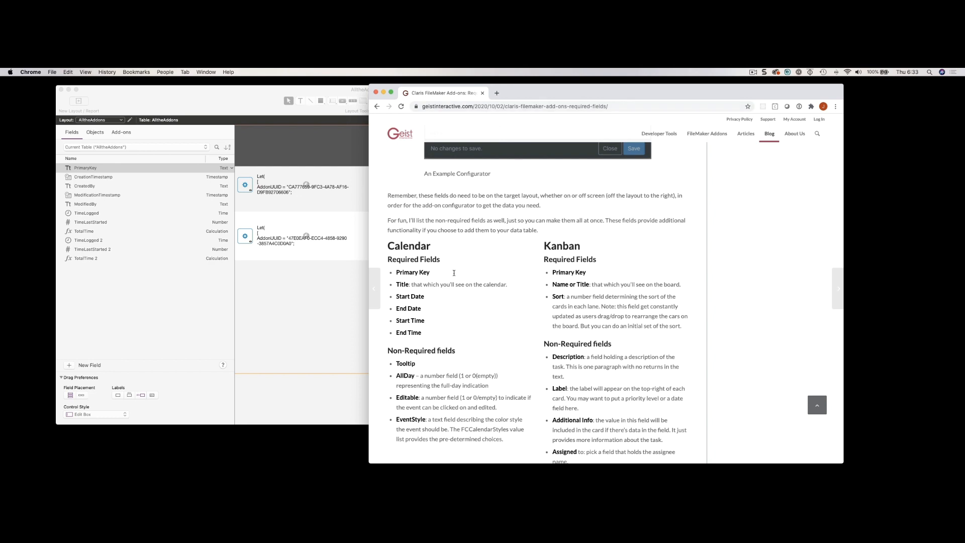
{"action": "left_click_drag", "start_coordinate": [395, 245], "coordinate": [416, 330]}
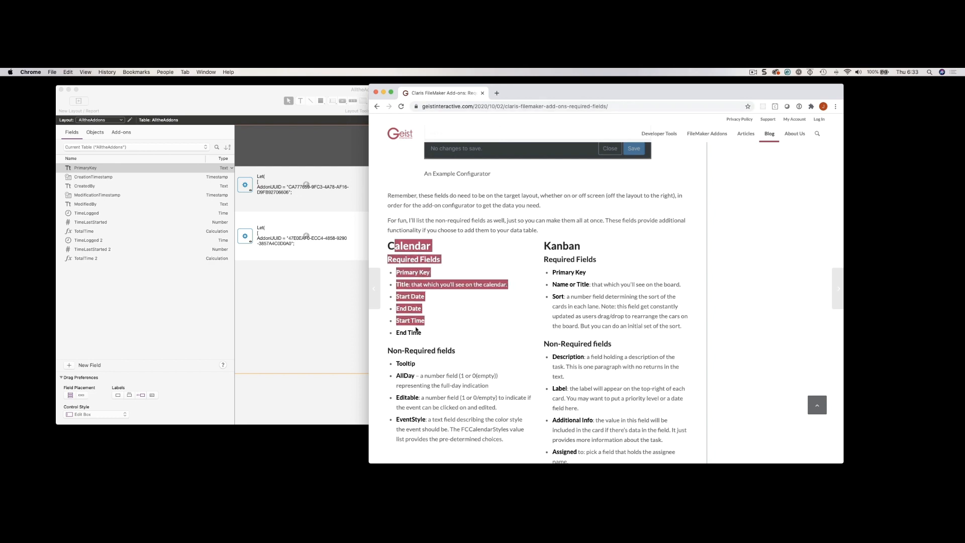
{"action": "scroll", "coordinate": [473, 332], "scroll_direction": "down", "scroll_amount": 4}
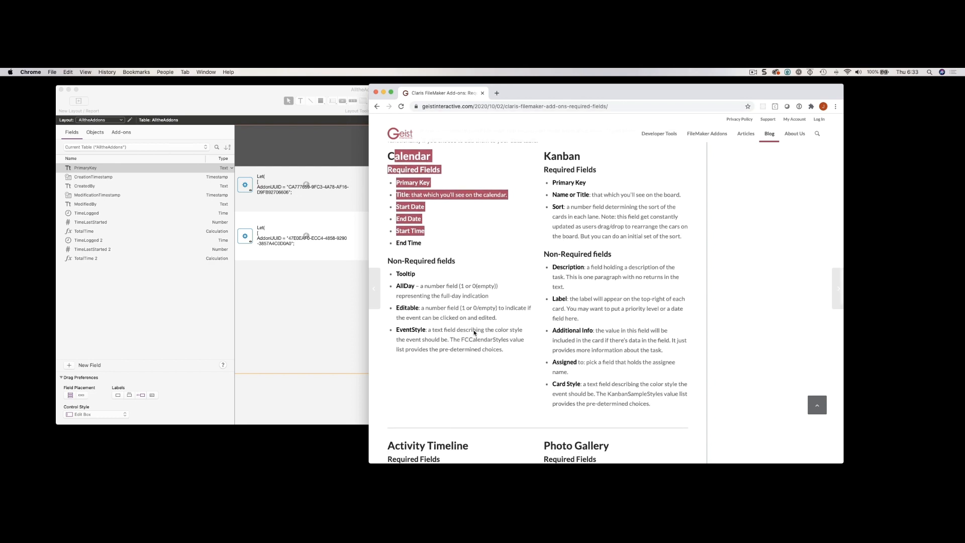
{"action": "scroll", "coordinate": [474, 332], "scroll_direction": "up", "scroll_amount": 3}
{"action": "scroll", "coordinate": [474, 332], "scroll_direction": "up", "scroll_amount": 1}
{"action": "left_click", "coordinate": [439, 244]}
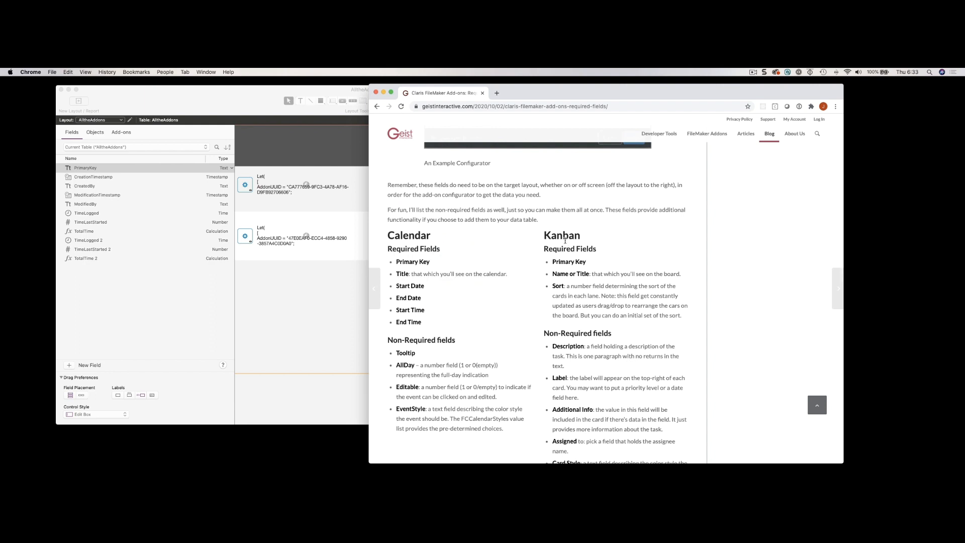
Read the Timer add-on's required fields further down the article, close the browser window, and return to FileMaker.
{"action": "scroll", "coordinate": [565, 240], "scroll_direction": "down", "scroll_amount": 10}
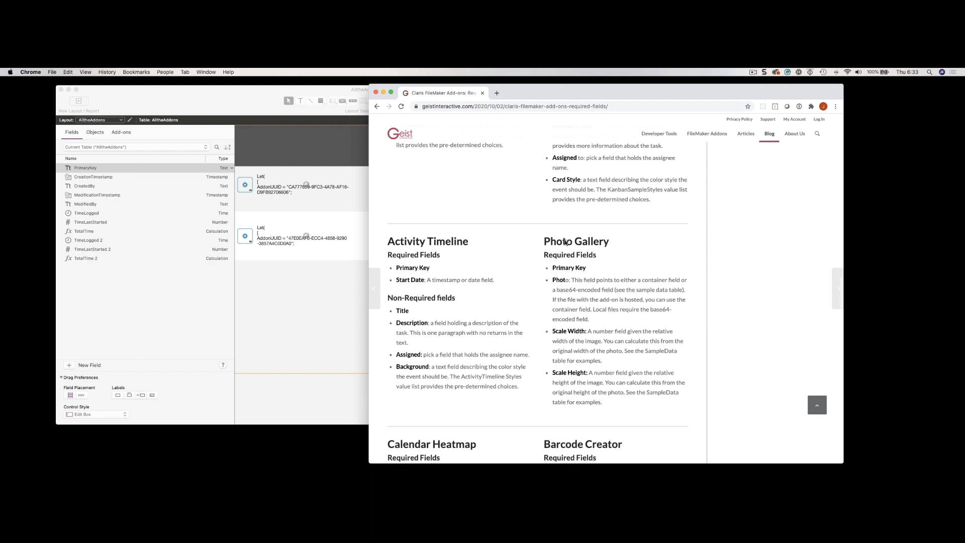
{"action": "scroll", "coordinate": [508, 250], "scroll_direction": "down", "scroll_amount": 5}
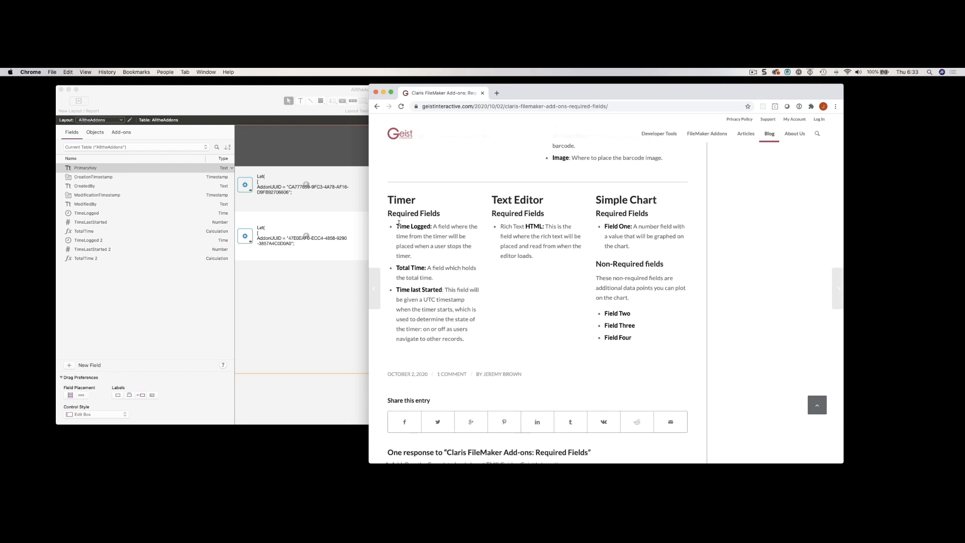
{"action": "left_click_drag", "start_coordinate": [400, 227], "coordinate": [422, 309]}
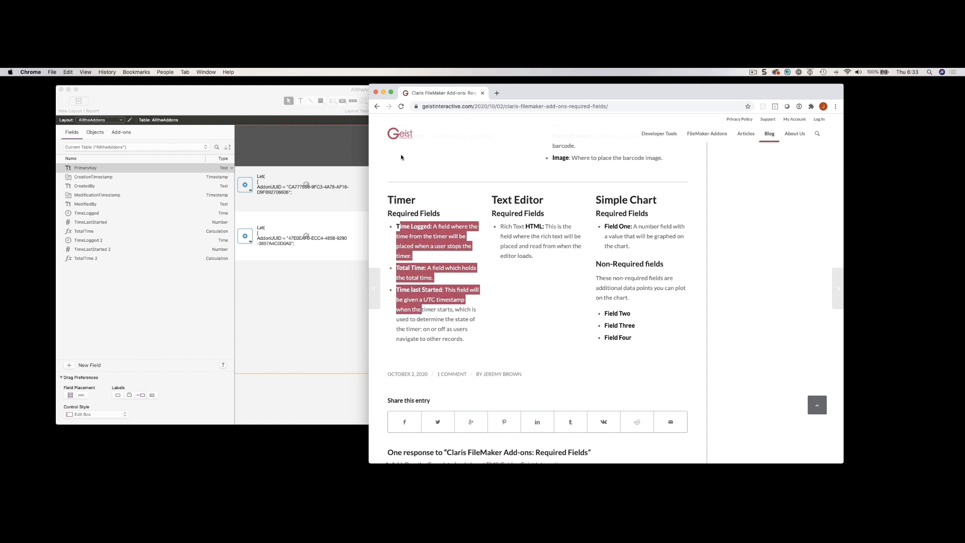
{"action": "left_click", "coordinate": [376, 92]}
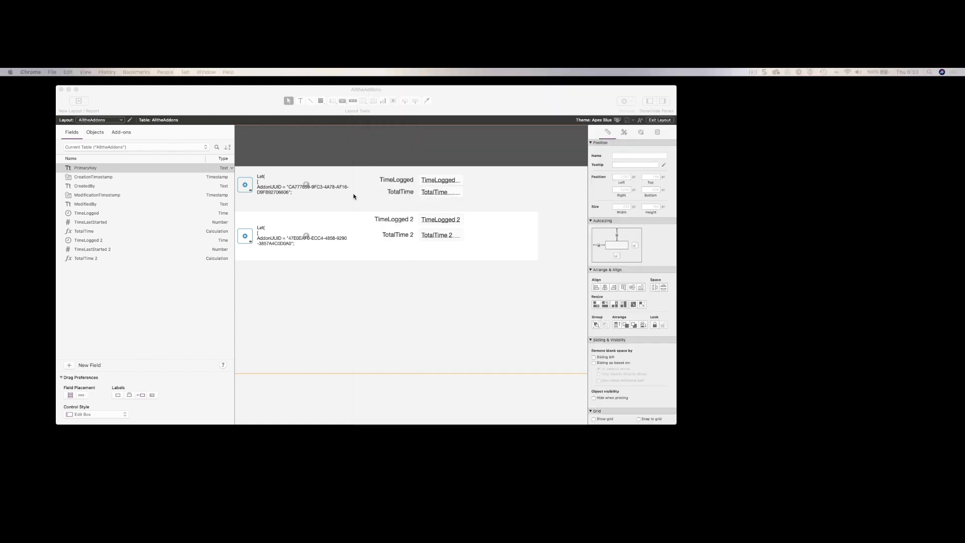
{"action": "left_click", "coordinate": [165, 106]}
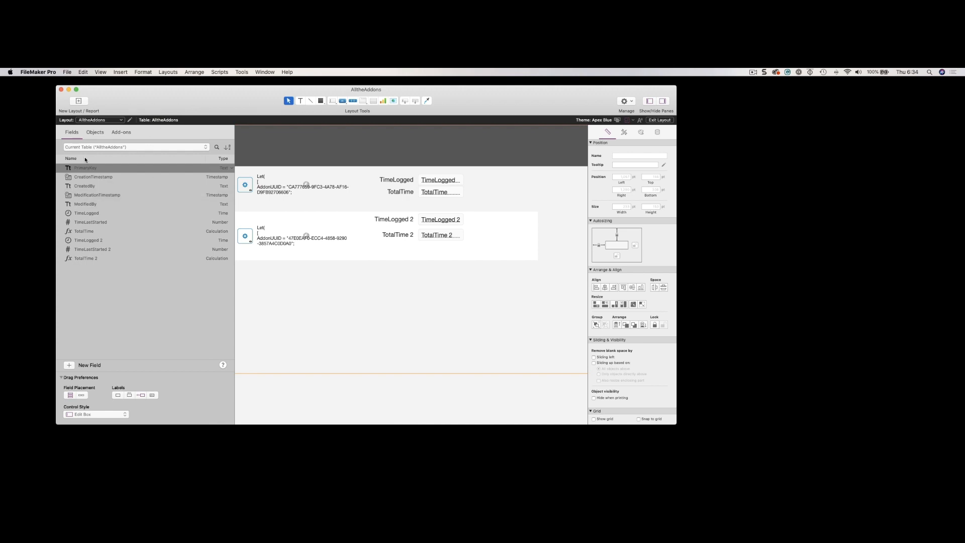
Show the installed add-ons, open Manage Database, and select TimeLogged, TimeLastStarted and TotalTime in the TimerSampleData table.
{"action": "left_click", "coordinate": [112, 133]}
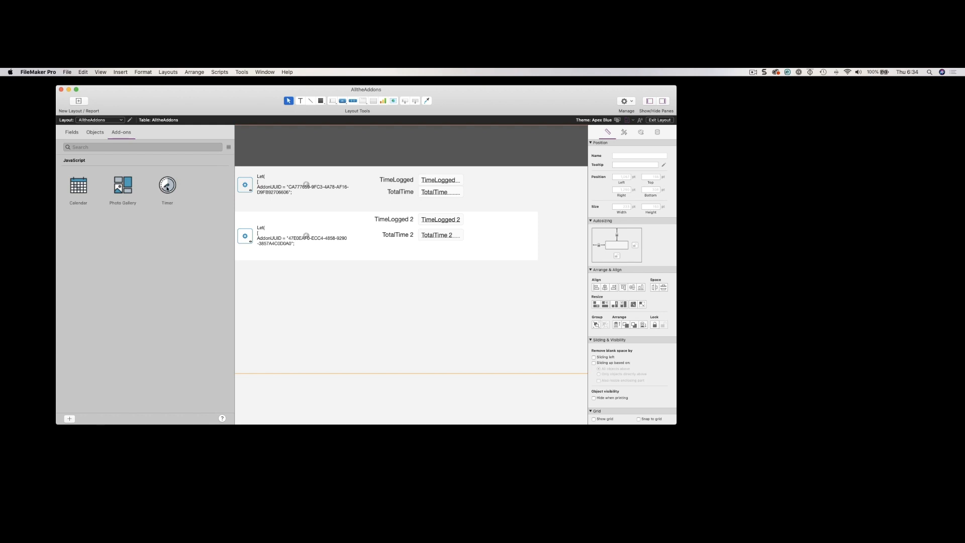
{"action": "key", "text": "super+shift+d"}
{"action": "left_click", "coordinate": [305, 123]}
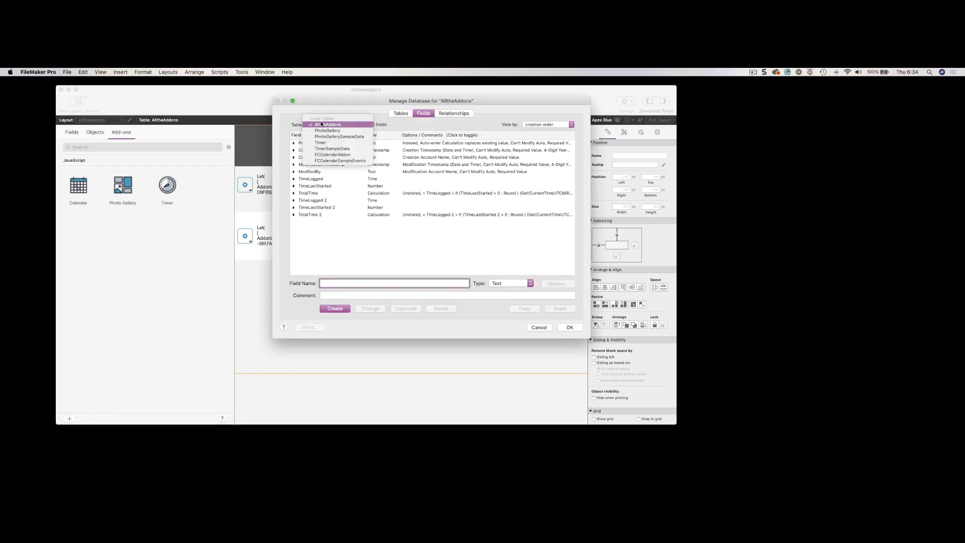
{"action": "left_click", "coordinate": [323, 148]}
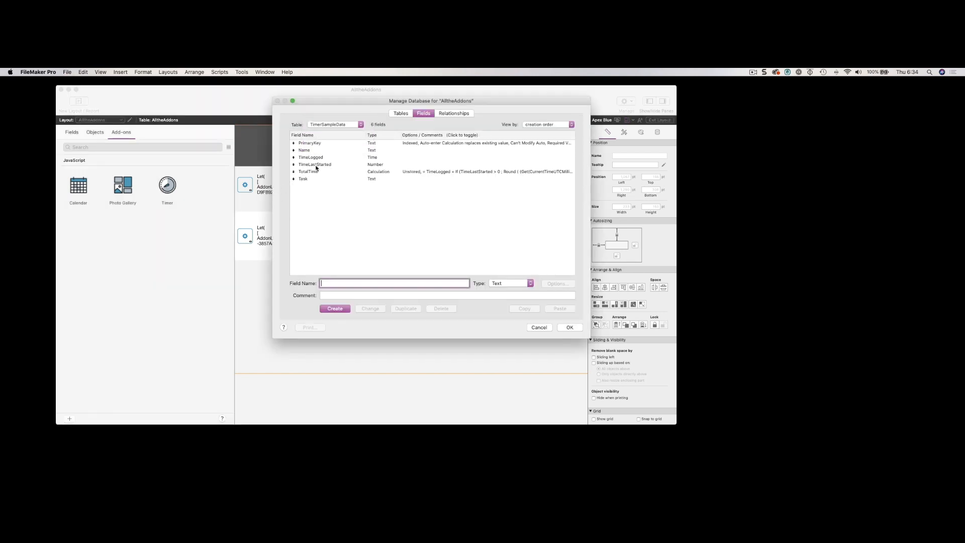
{"action": "left_click_drag", "start_coordinate": [309, 158], "coordinate": [310, 171]}
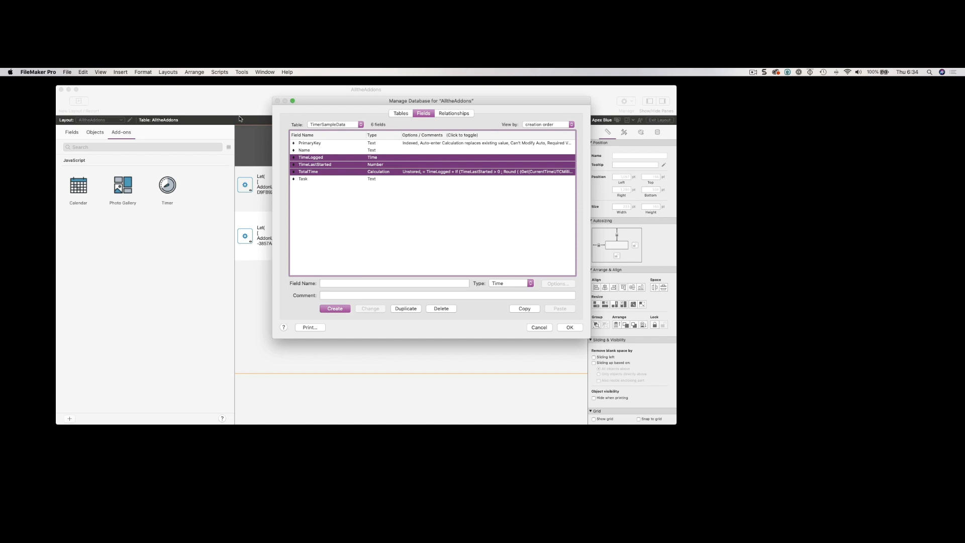
Review the AlltheAddons table's fields and the list of tables, and close Manage Database without changes.
{"action": "left_click", "coordinate": [352, 124]}
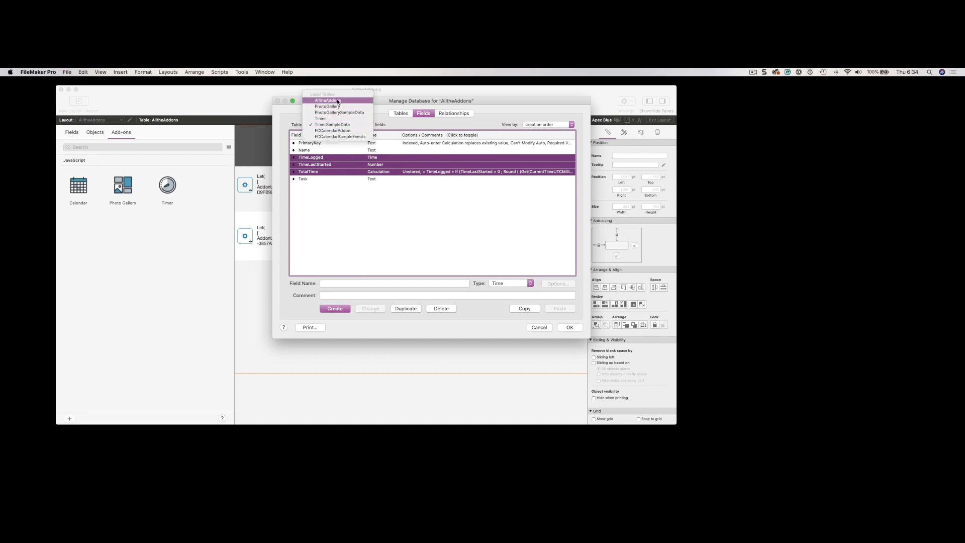
{"action": "left_click", "coordinate": [332, 101]}
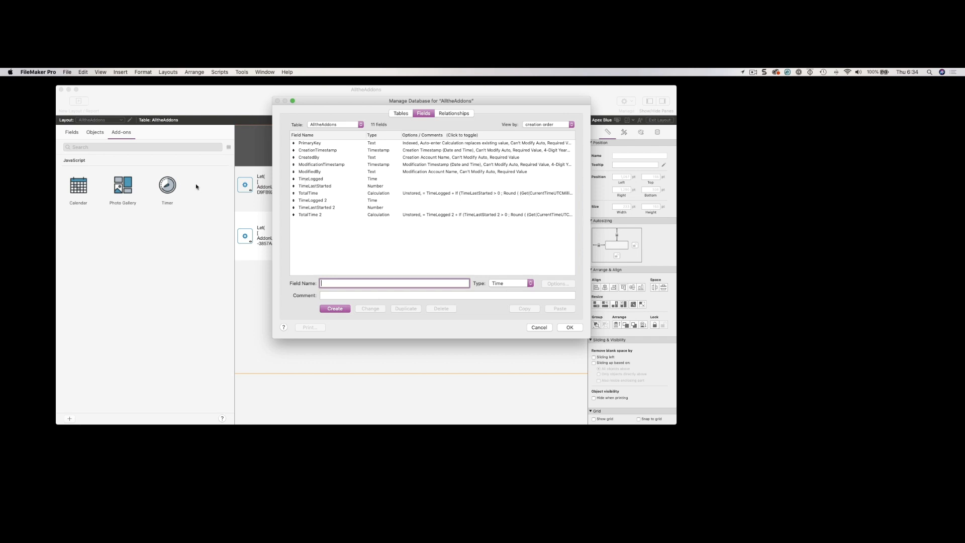
{"action": "left_click", "coordinate": [336, 125]}
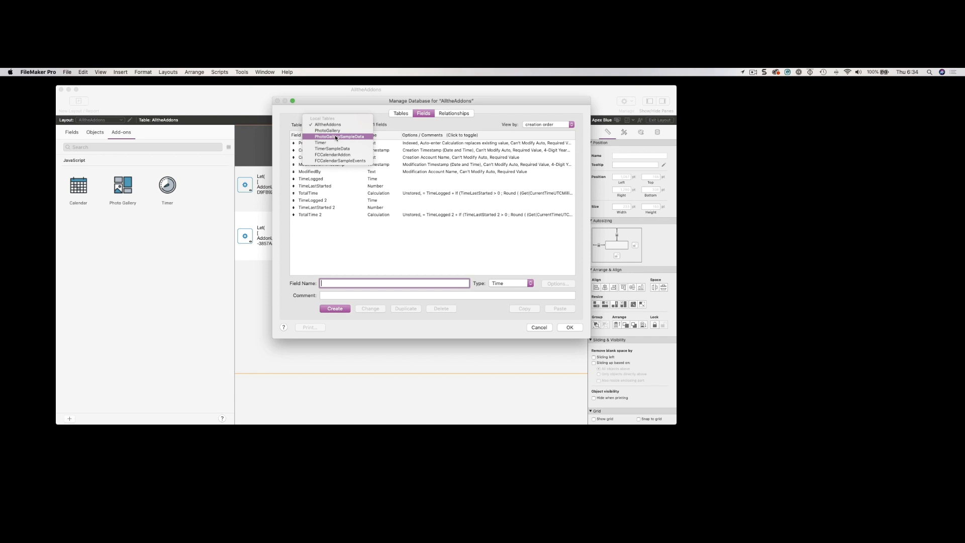
{"action": "key", "text": "Escape"}
{"action": "key", "text": "Escape"}
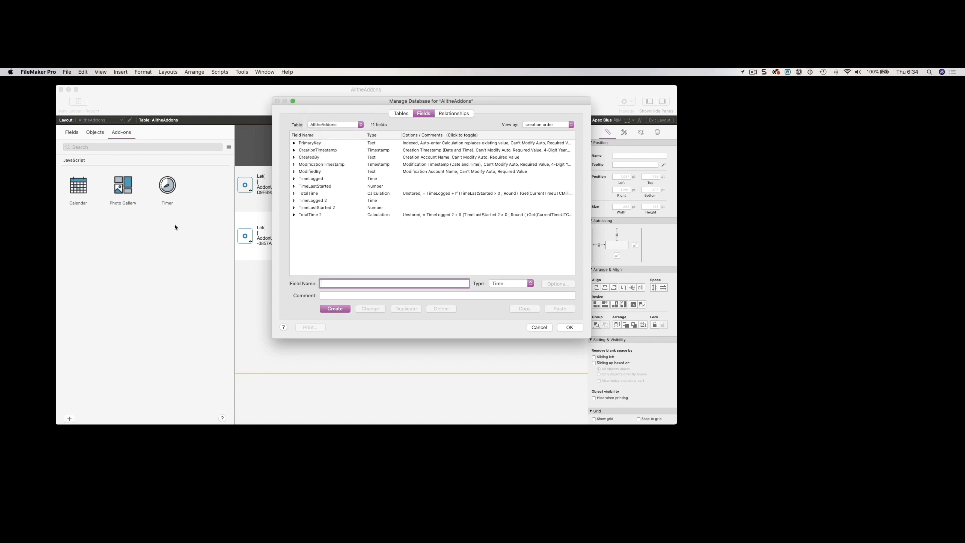
Place the Photo Gallery add-on below the timers on the AlltheAddons layout and open its configurator in Browse mode.
{"action": "left_click_drag", "start_coordinate": [110, 192], "coordinate": [277, 277]}
{"action": "scroll", "coordinate": [277, 278], "scroll_direction": "down", "scroll_amount": 5}
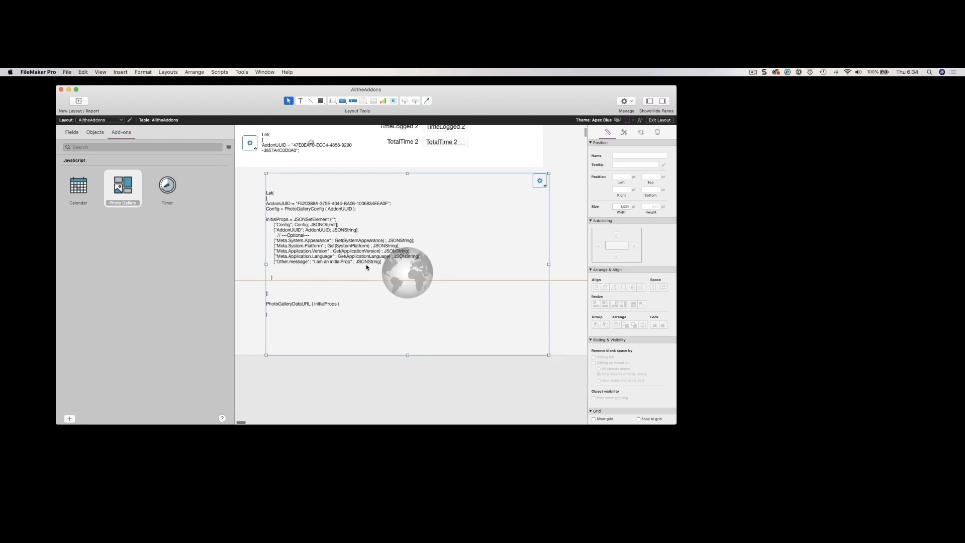
{"action": "key", "text": "super+b"}
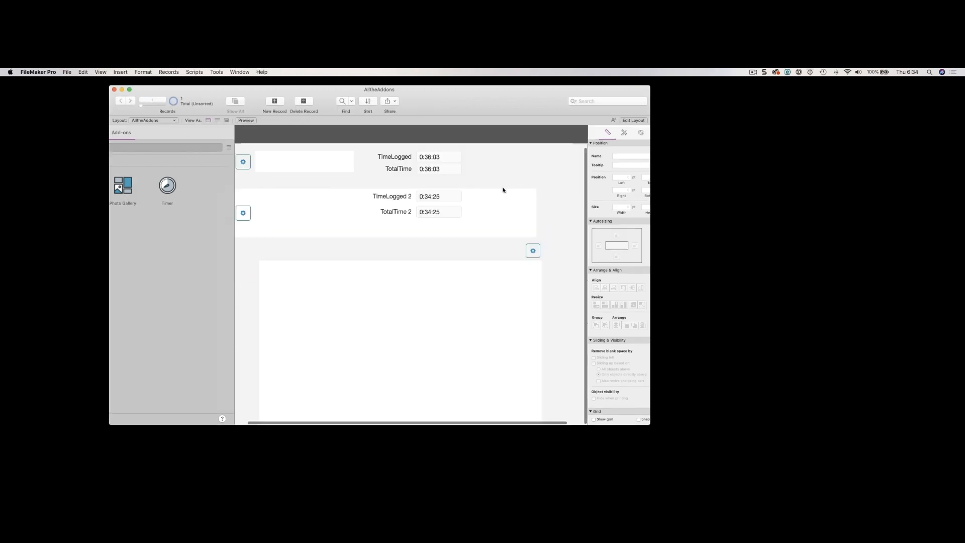
{"action": "left_click", "coordinate": [527, 254]}
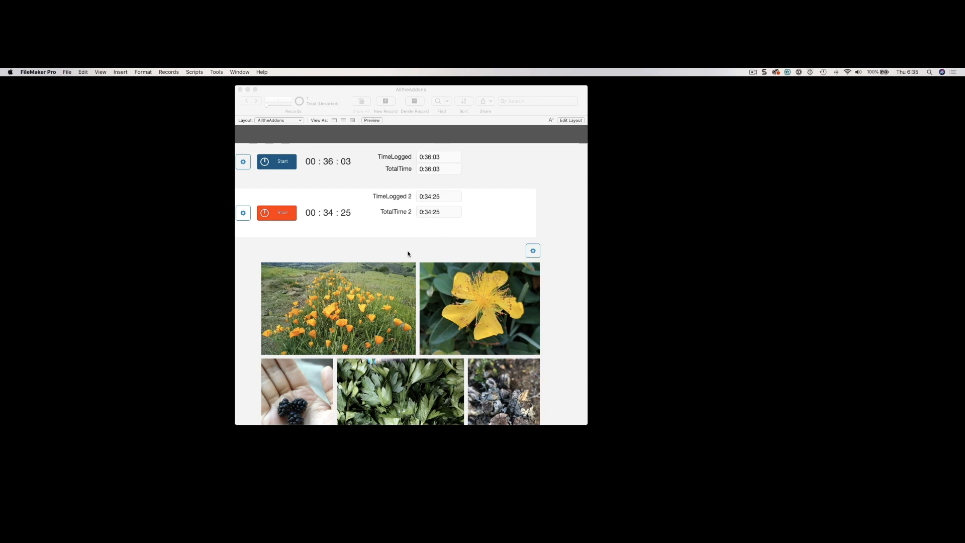
Browse the Photo Gallery's images and widen the window to check how the gallery rearranges.
{"action": "scroll", "coordinate": [415, 250], "scroll_direction": "down", "scroll_amount": 1}
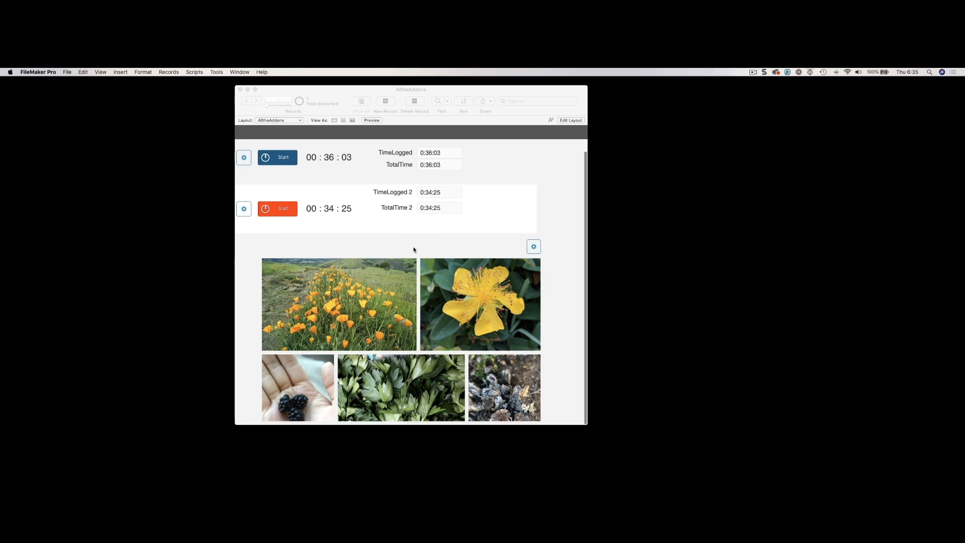
{"action": "scroll", "coordinate": [419, 253], "scroll_direction": "up", "scroll_amount": 1}
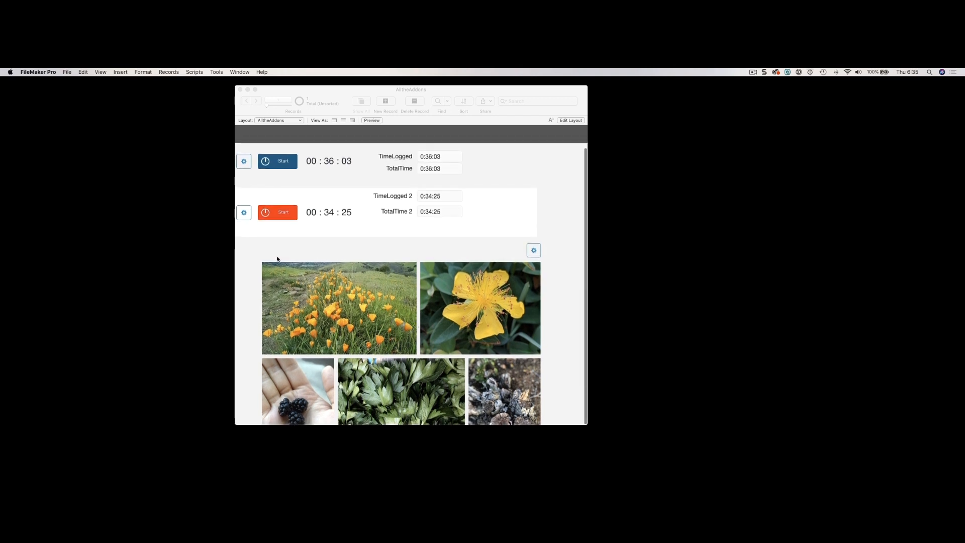
{"action": "left_click", "coordinate": [329, 142]}
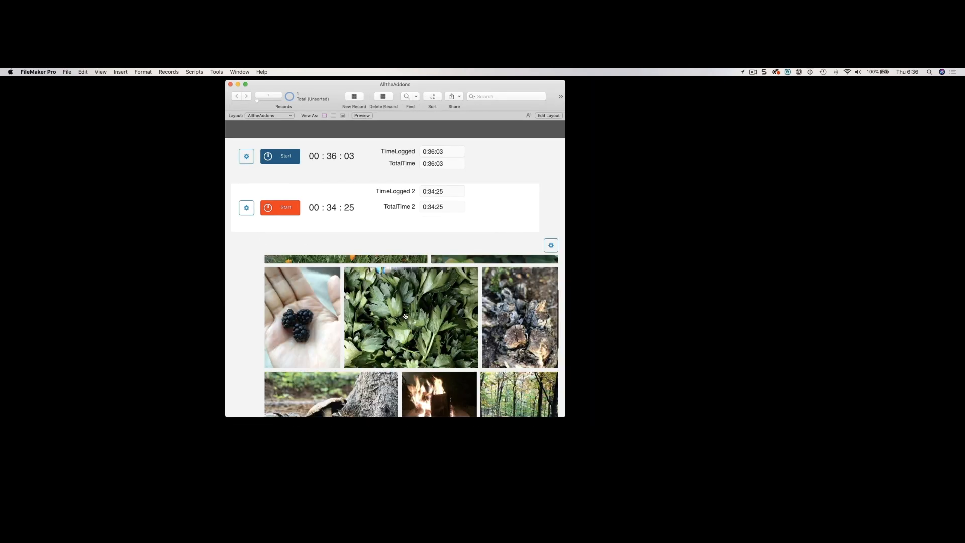
{"action": "scroll", "coordinate": [406, 317], "scroll_direction": "up", "scroll_amount": 5}
{"action": "scroll", "coordinate": [405, 316], "scroll_direction": "down", "scroll_amount": 1}
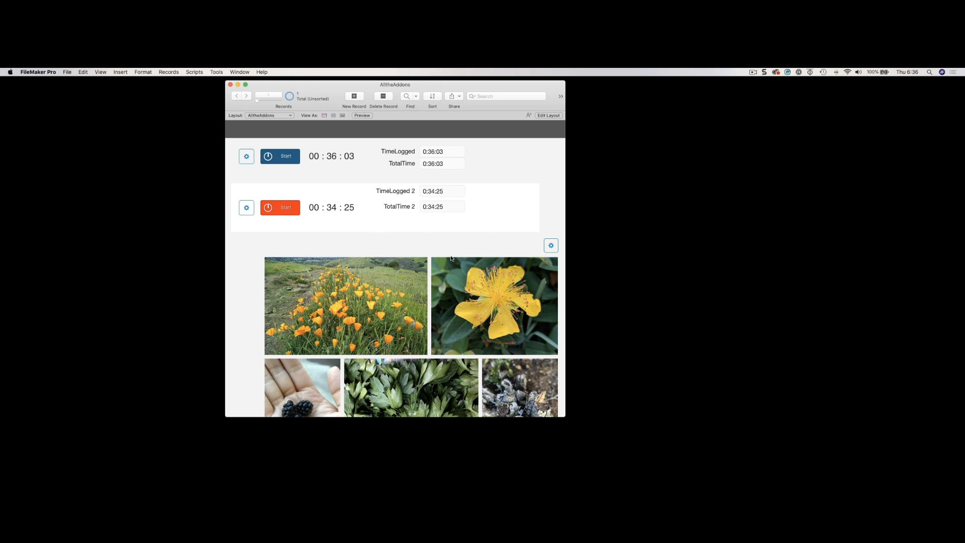
{"action": "left_click_drag", "start_coordinate": [566, 237], "coordinate": [767, 236]}
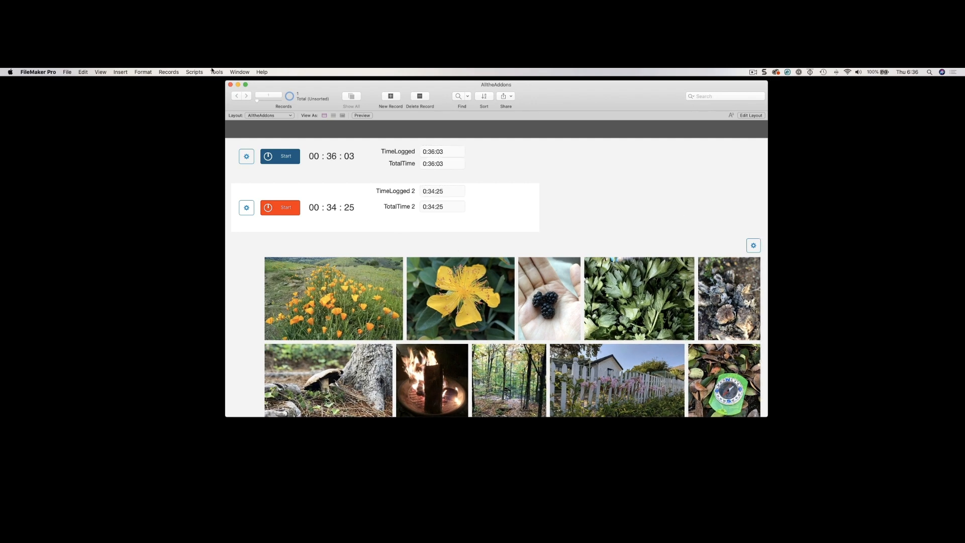
Open the Script Debugger, move it beside the gallery, and return to the AlltheAddons window.
{"action": "left_click", "coordinate": [219, 74]}
{"action": "left_click", "coordinate": [227, 81]}
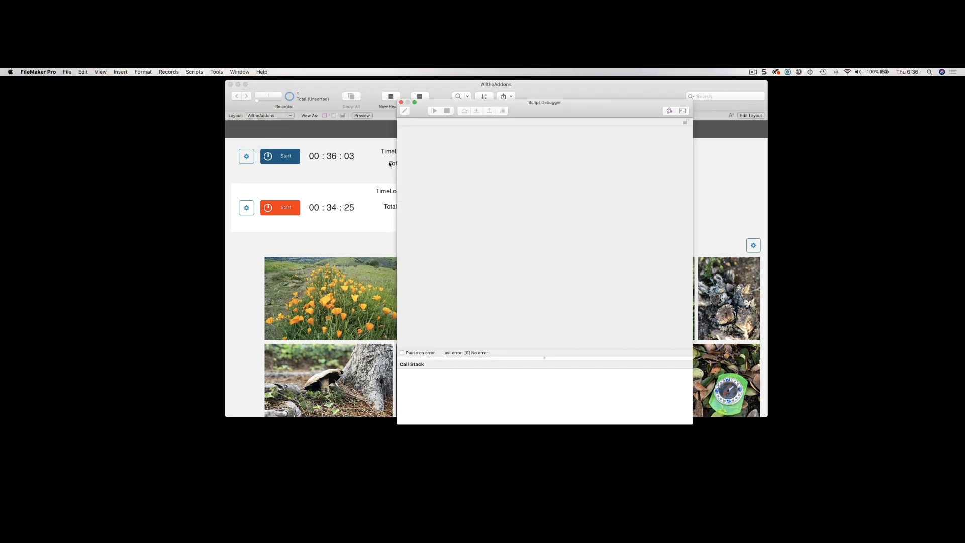
{"action": "left_click_drag", "start_coordinate": [480, 119], "coordinate": [730, 123]}
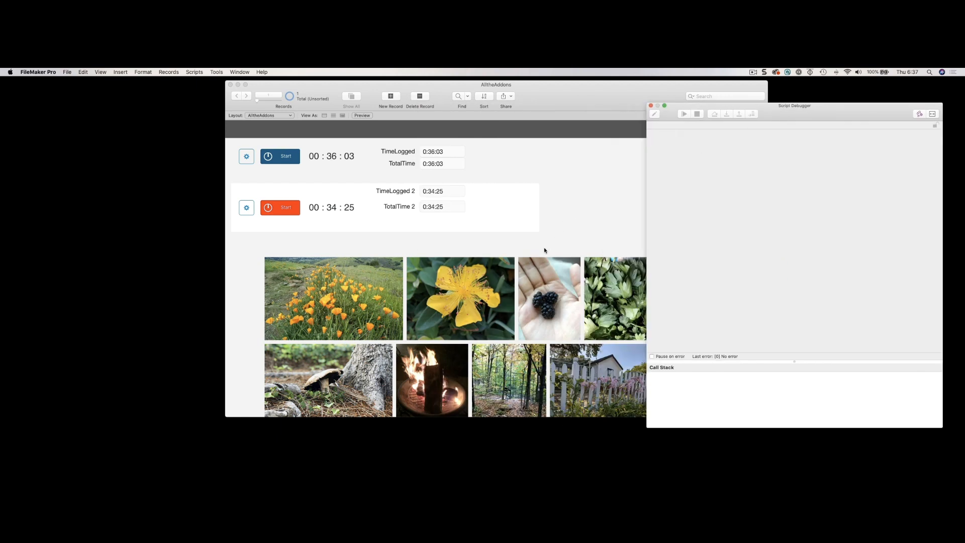
{"action": "left_click", "coordinate": [513, 251]}
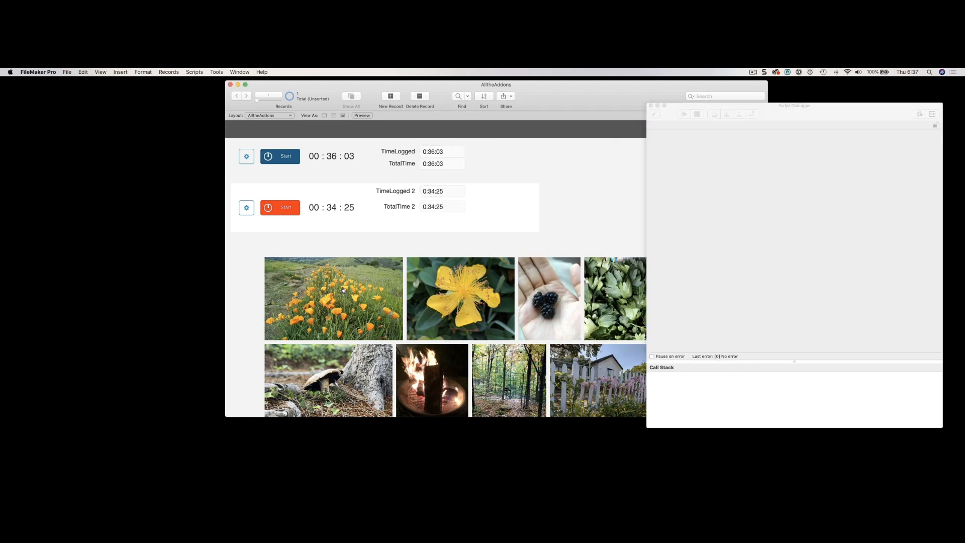
Trigger the gallery's PhotoGalleryFind script, step past its first line in the Script Debugger, and run the rest.
{"action": "scroll", "coordinate": [339, 285], "scroll_direction": "down", "scroll_amount": 1}
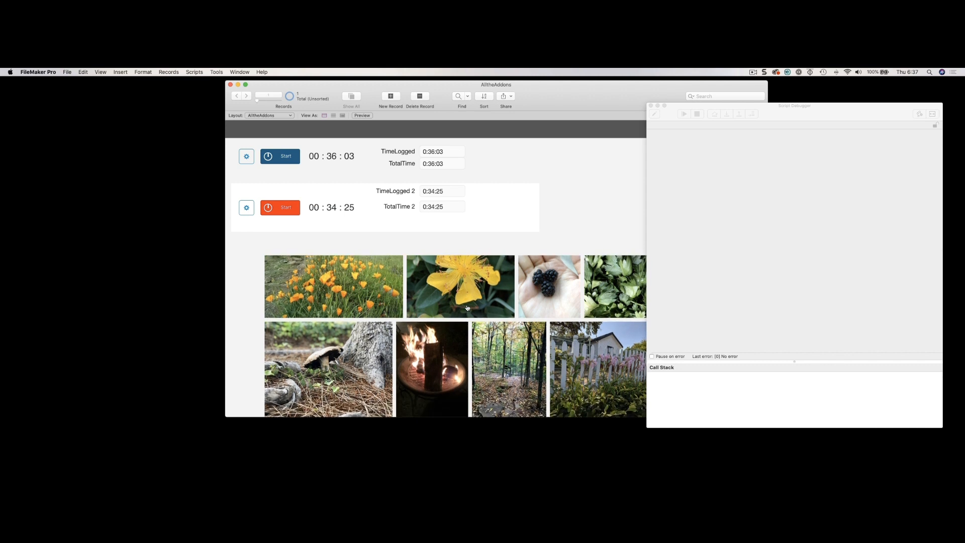
{"action": "left_click", "coordinate": [512, 260]}
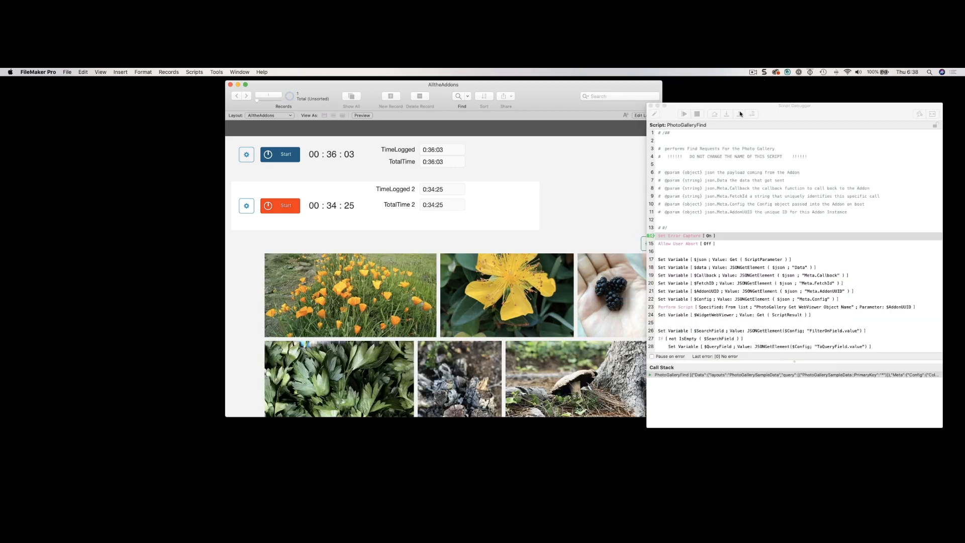
{"action": "left_click", "coordinate": [726, 114]}
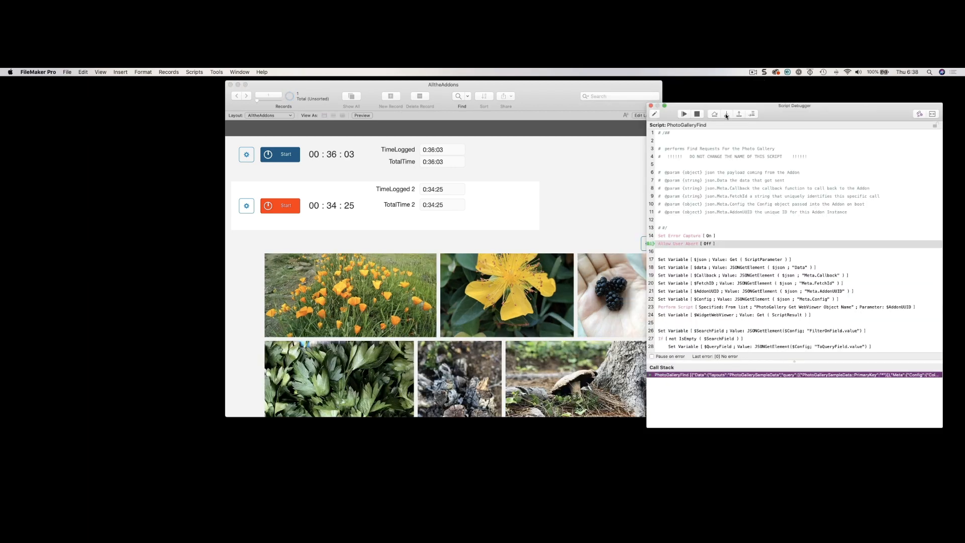
{"action": "left_click", "coordinate": [684, 114]}
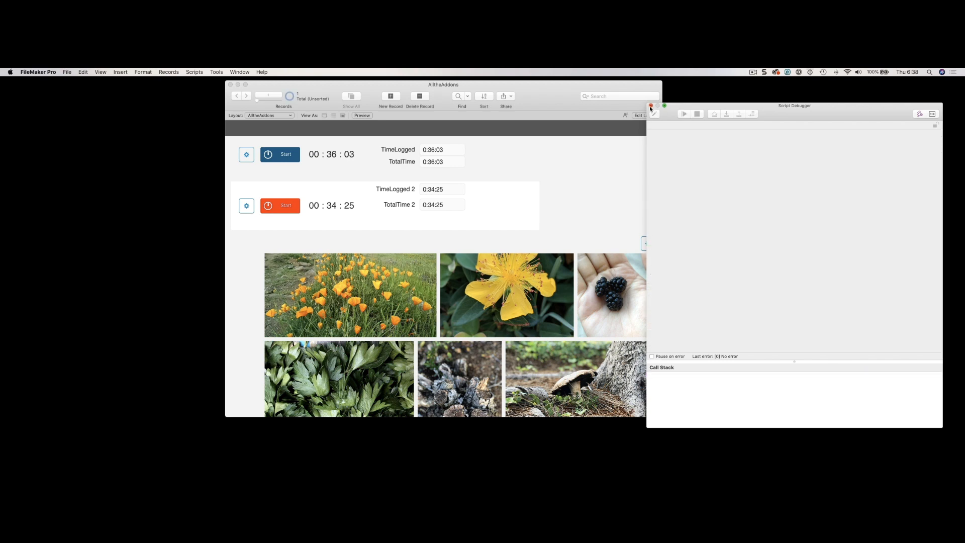